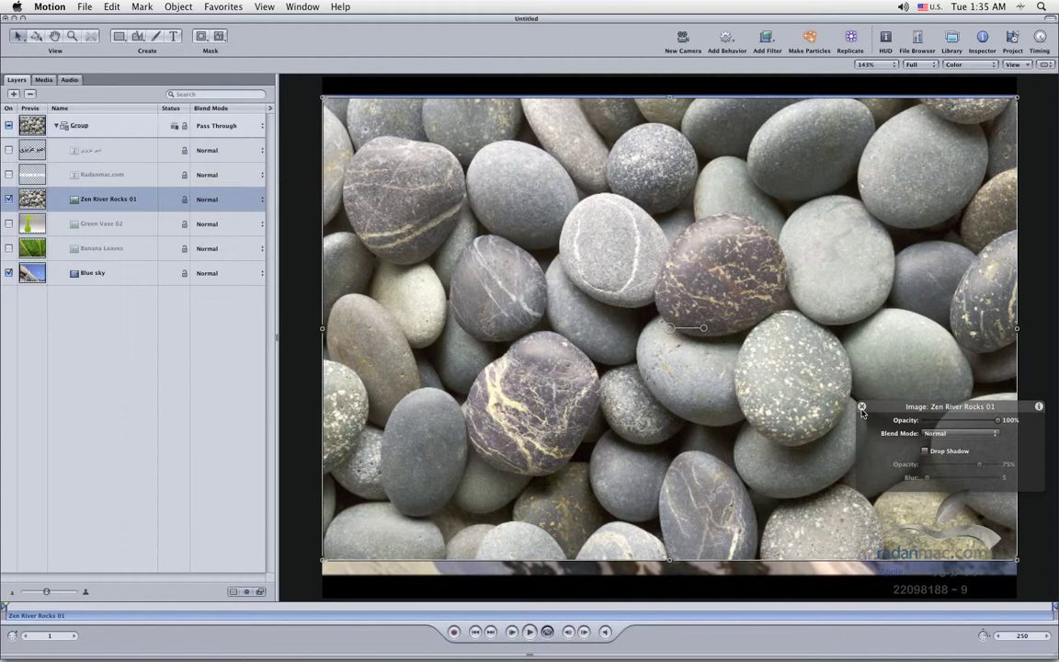
Close the floating HUD and set the Zen River Rocks 01 layer's blend mode to Subtract
{"action": "left_click", "coordinate": [861, 408]}
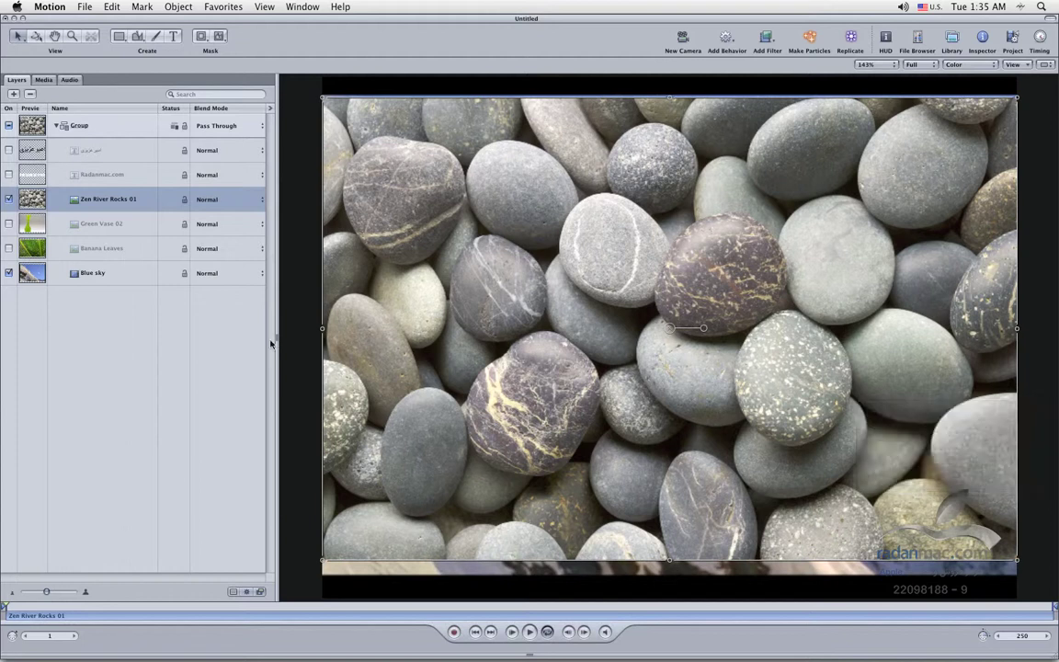
{"action": "left_click", "coordinate": [259, 200]}
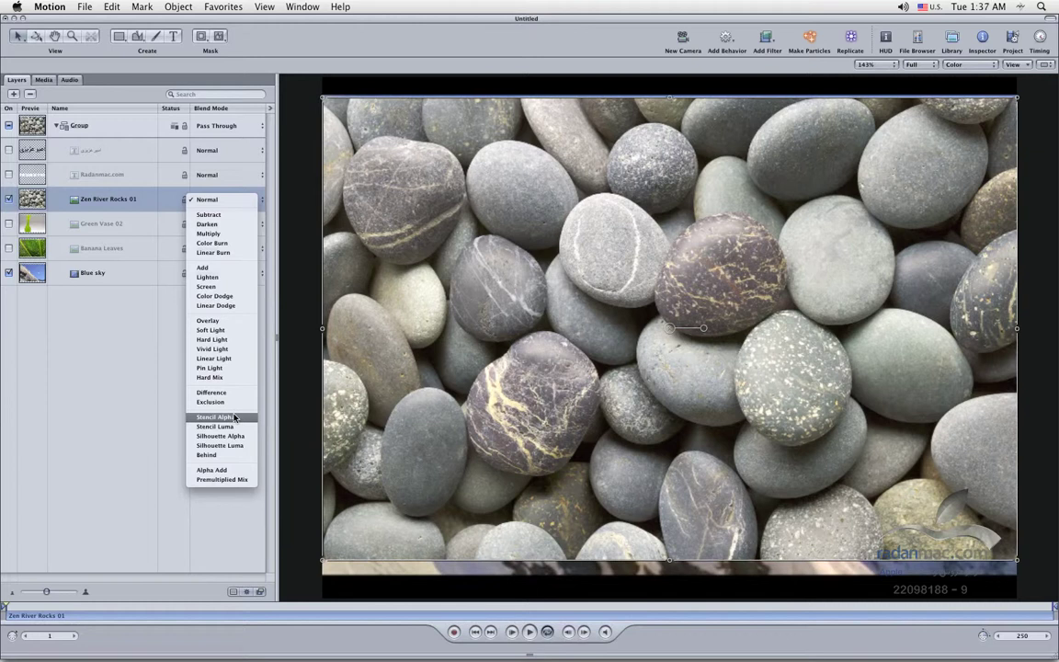
{"action": "left_click", "coordinate": [233, 217]}
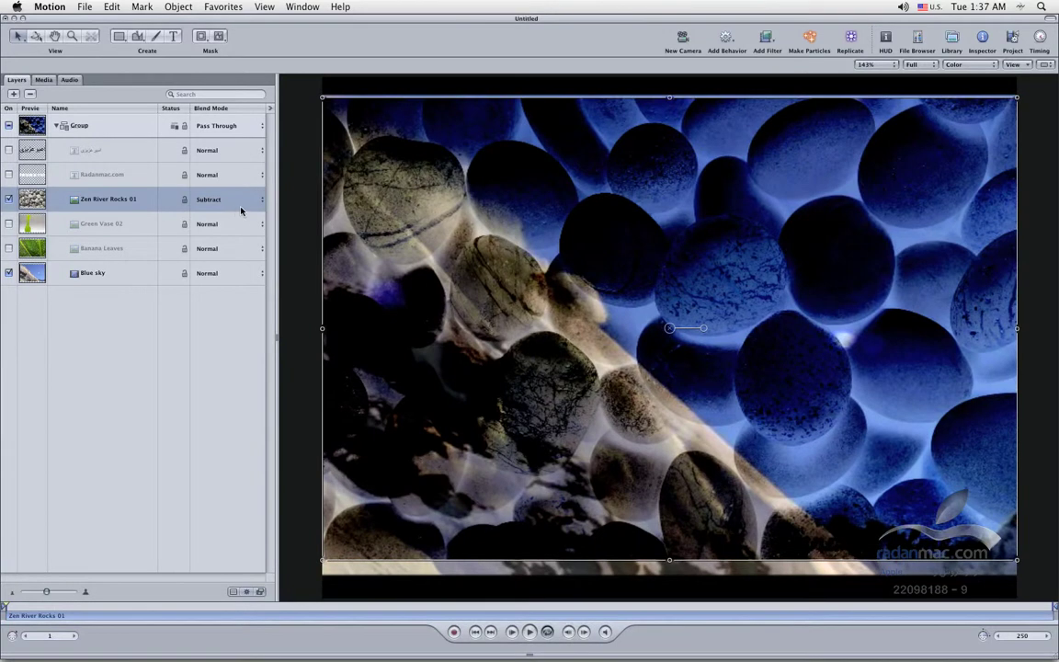
Try the Darken, Multiply, Color Burn and Linear Burn blend modes in turn on the Zen River Rocks 01 layer
{"action": "left_click", "coordinate": [262, 200]}
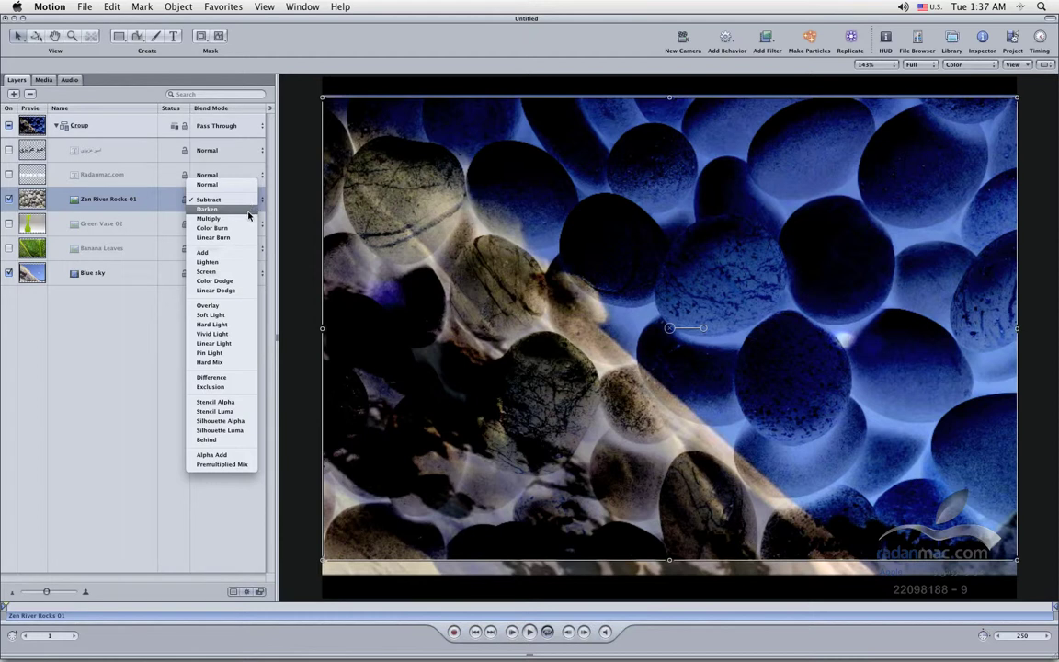
{"action": "left_click", "coordinate": [248, 212]}
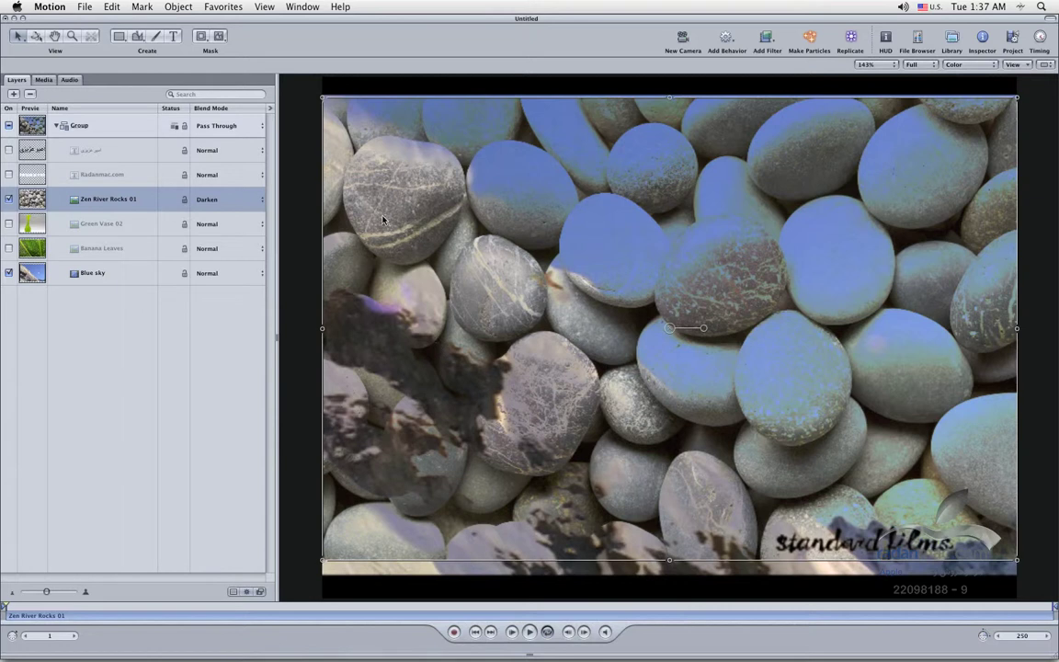
{"action": "left_click", "coordinate": [261, 200]}
{"action": "left_click", "coordinate": [256, 211]}
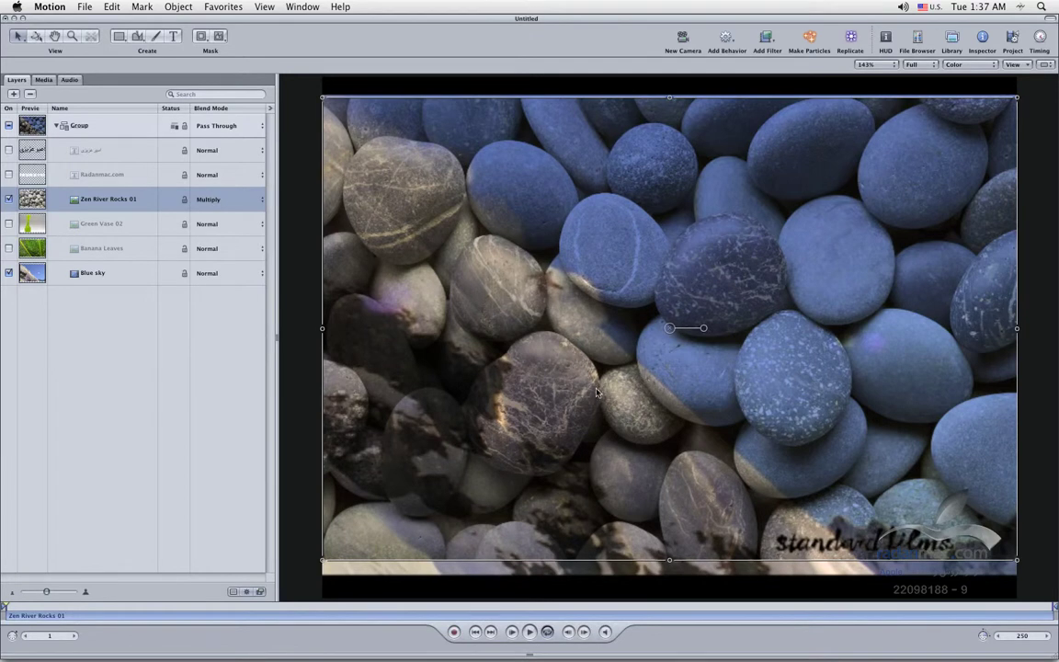
{"action": "left_click", "coordinate": [263, 200]}
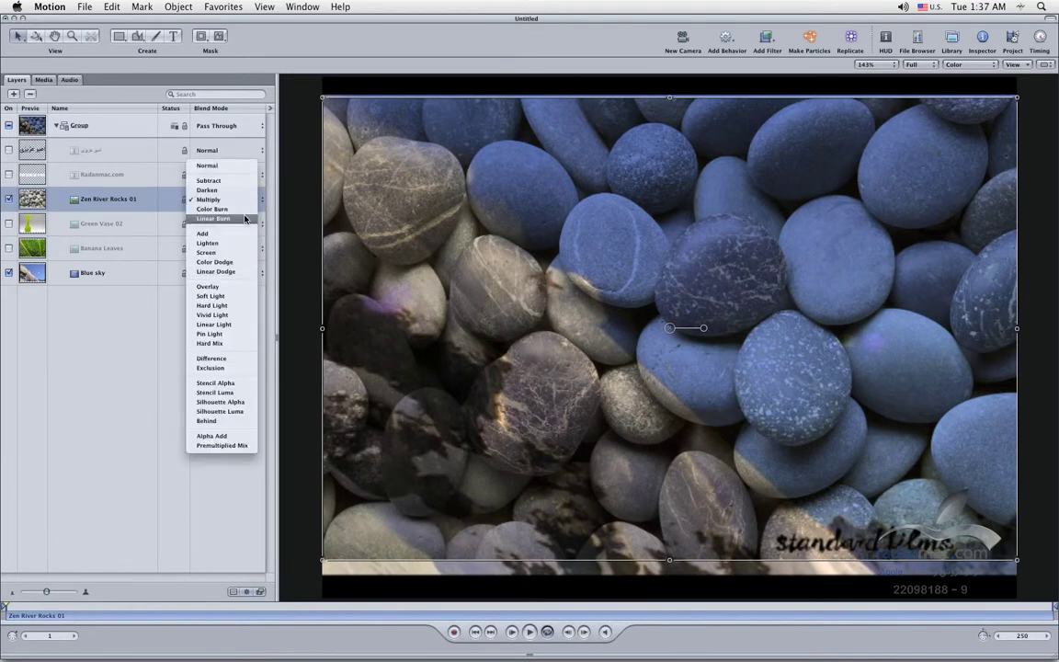
{"action": "left_click", "coordinate": [246, 209]}
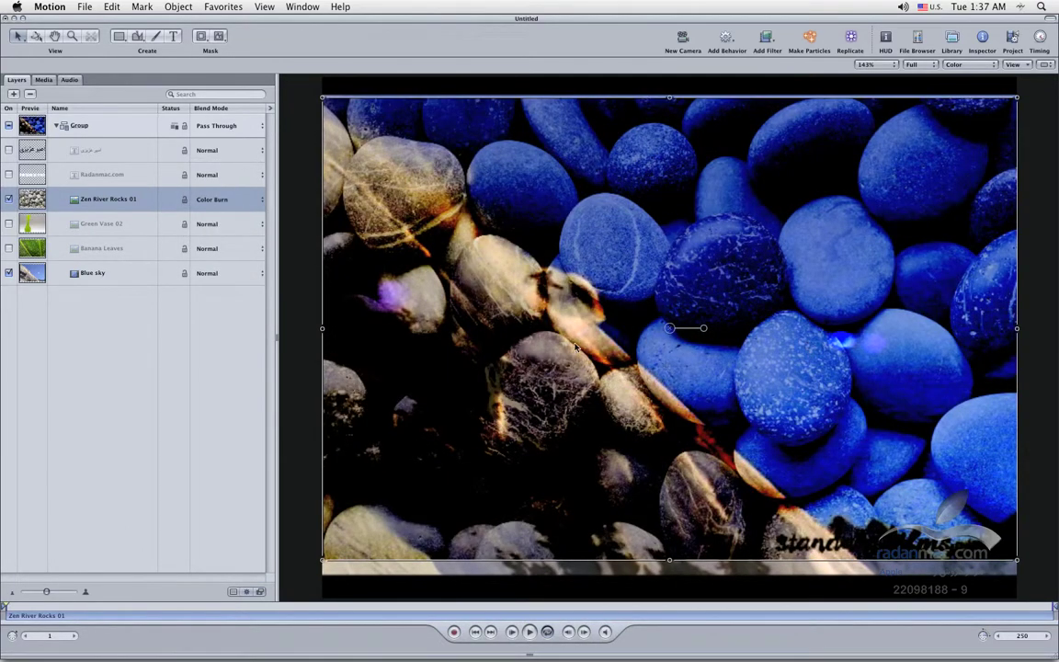
{"action": "left_click", "coordinate": [235, 202]}
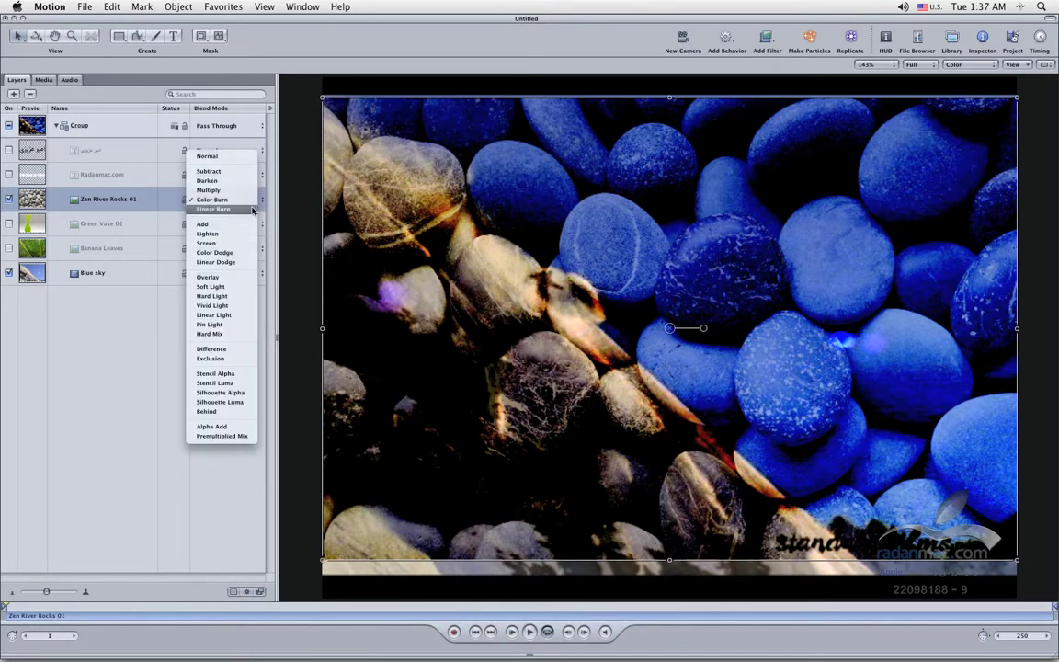
{"action": "left_click", "coordinate": [252, 209]}
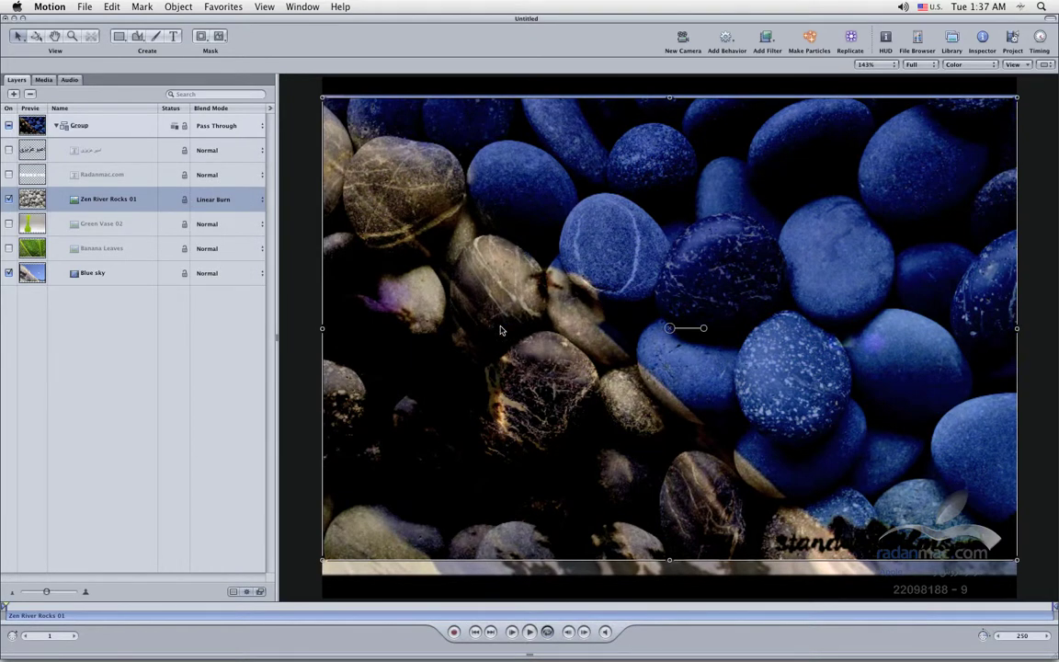
Try the Add, Lighten, Screen, Color Dodge and Linear Dodge blend modes in turn on the Zen River Rocks 01 layer
{"action": "left_click", "coordinate": [262, 202]}
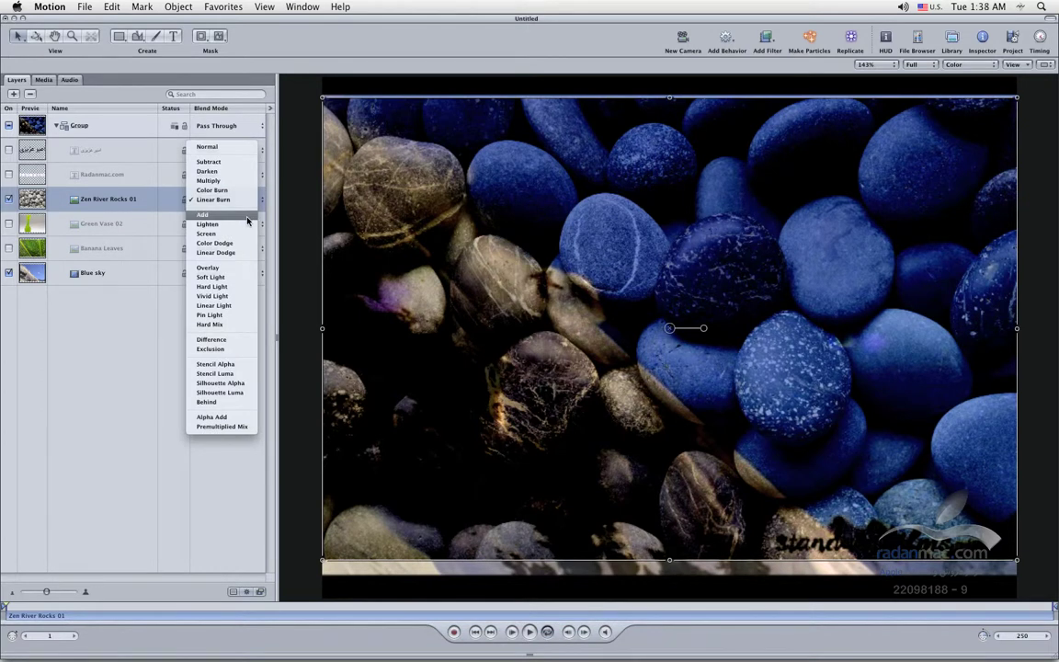
{"action": "left_click", "coordinate": [247, 220]}
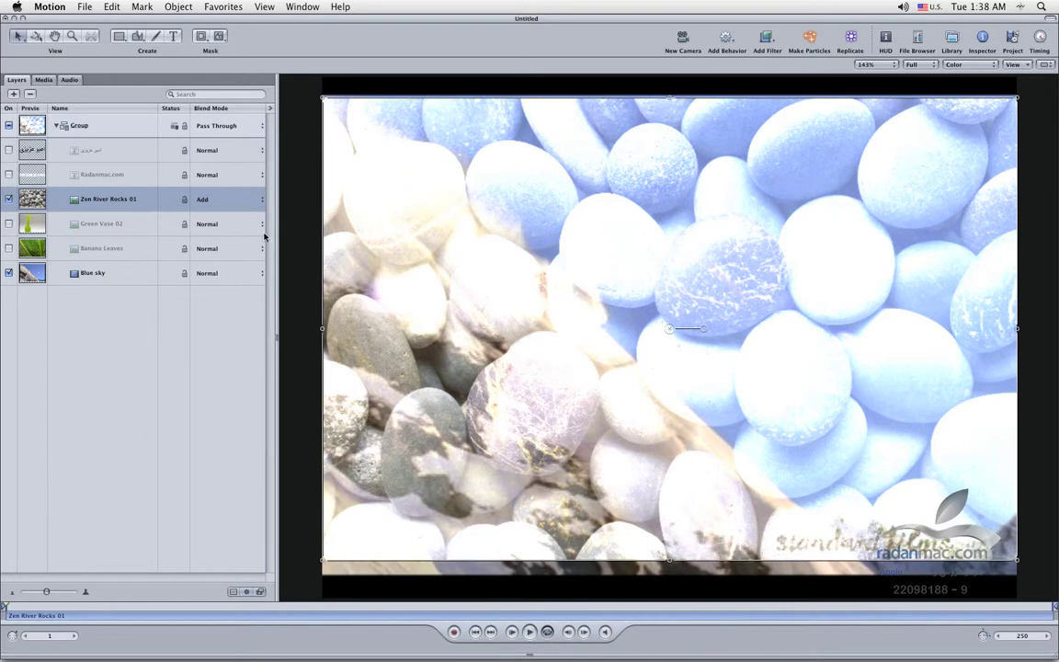
{"action": "left_click", "coordinate": [262, 202]}
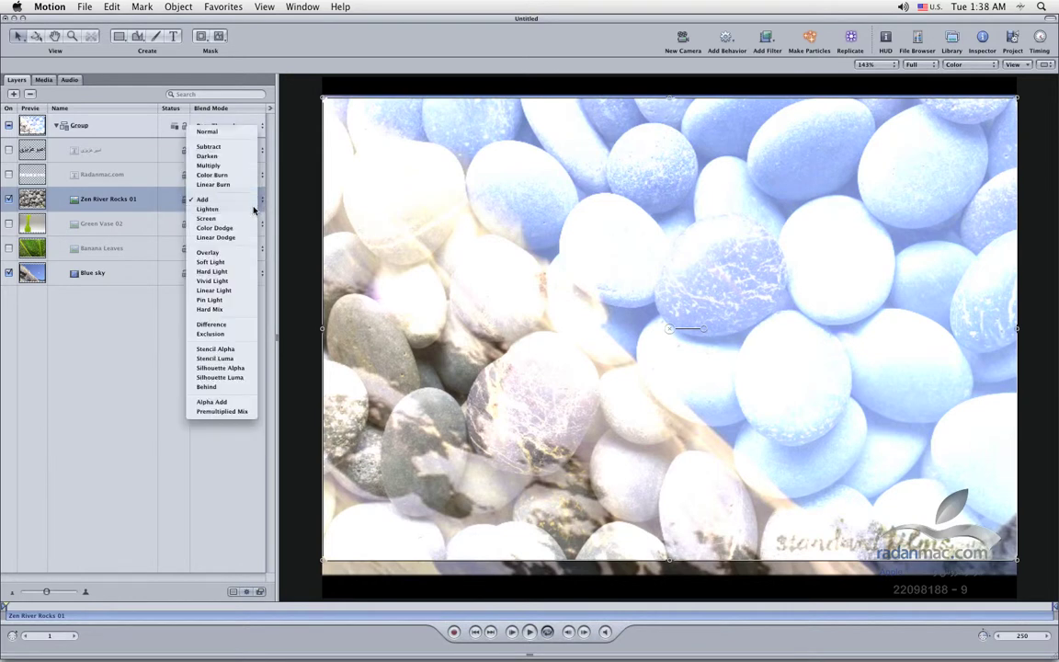
{"action": "left_click", "coordinate": [208, 209]}
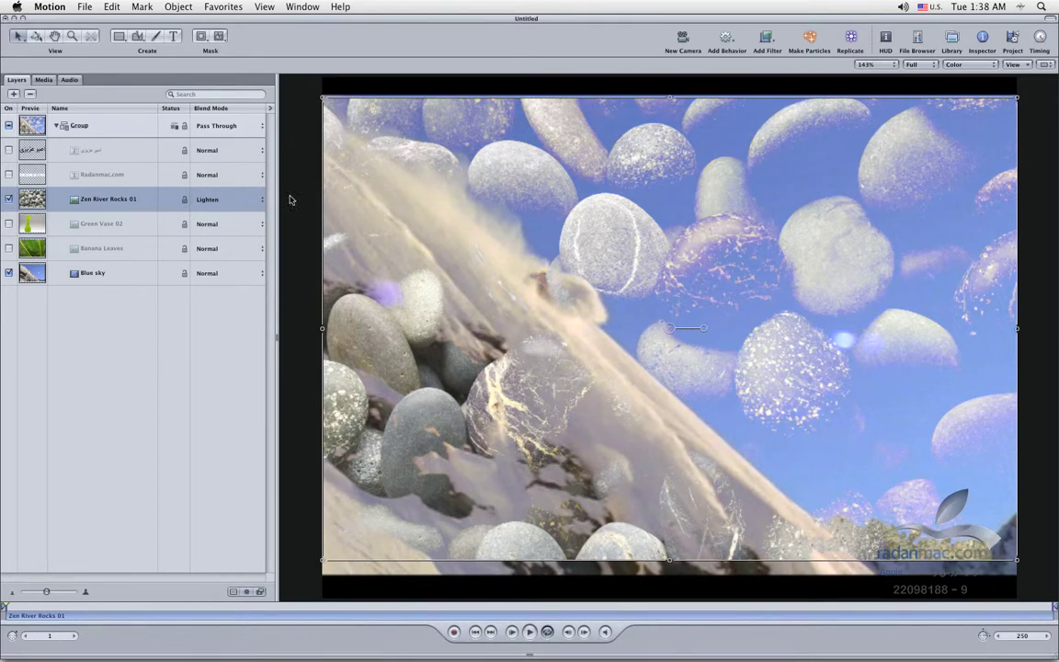
{"action": "left_click", "coordinate": [216, 198]}
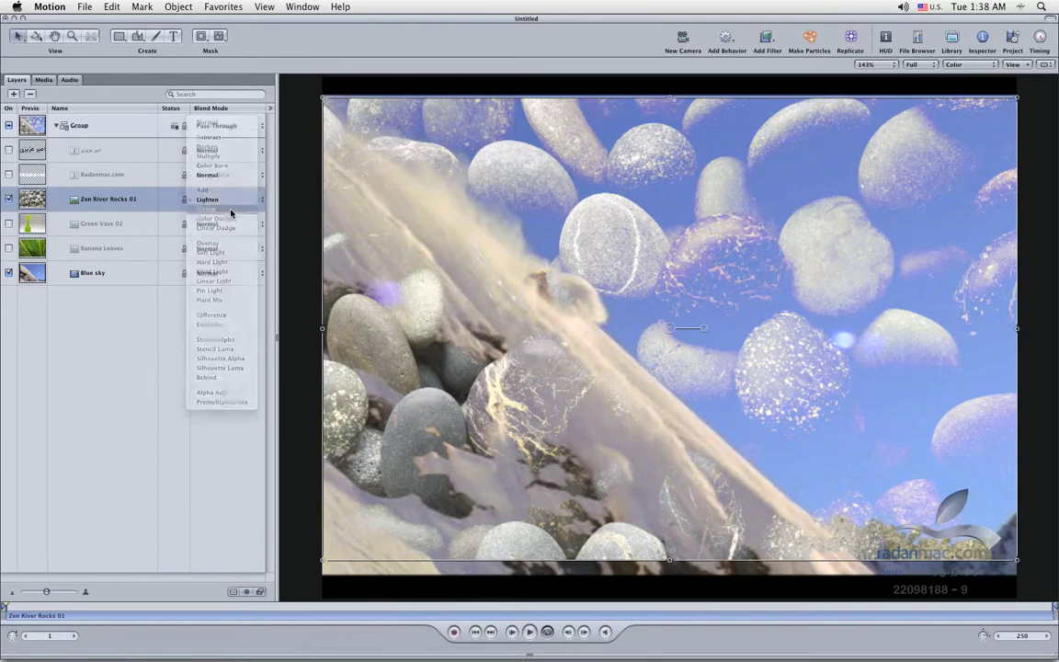
{"action": "left_click", "coordinate": [229, 209]}
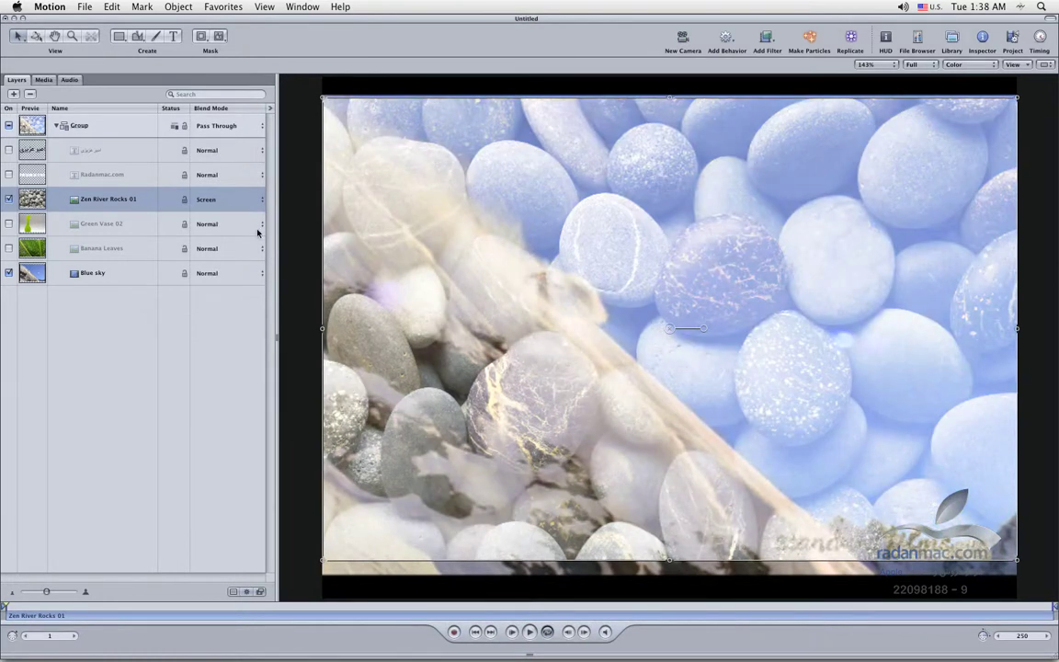
{"action": "left_click", "coordinate": [263, 198]}
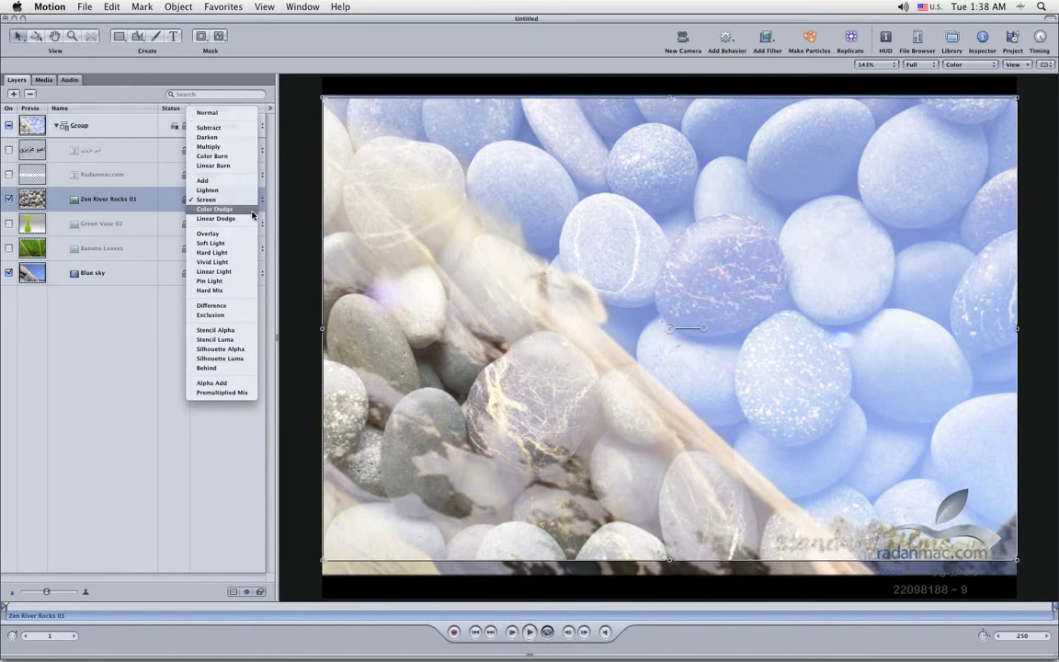
{"action": "left_click", "coordinate": [253, 214]}
{"action": "left_click", "coordinate": [231, 193]}
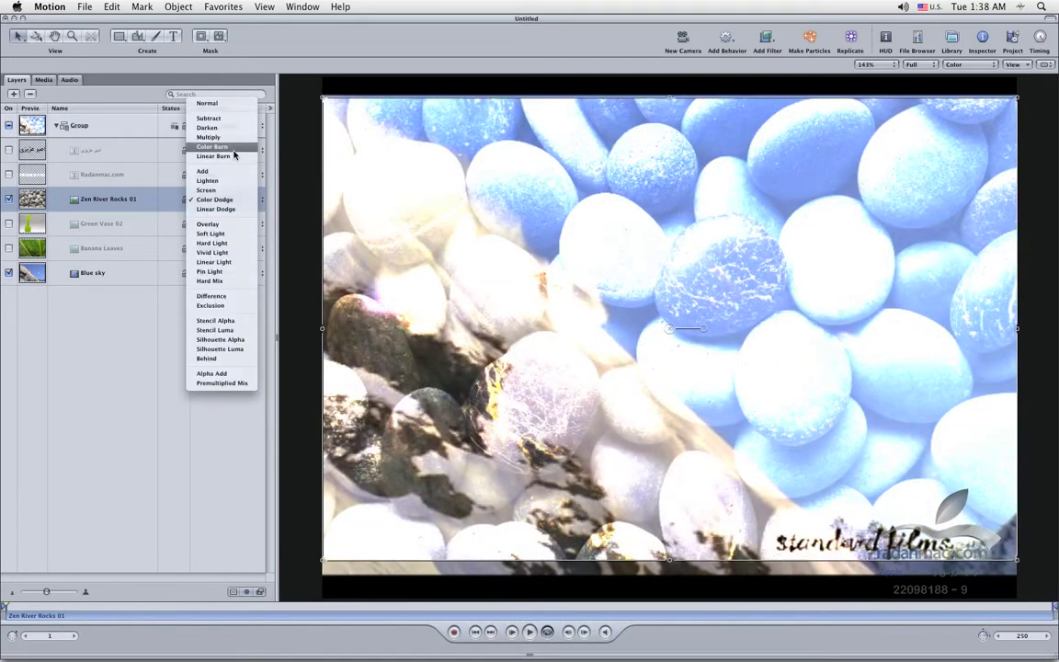
{"action": "left_click", "coordinate": [237, 209]}
Compare Linear Burn, Linear Dodge and Add as blend modes for the Zen River Rocks 01 layer
{"action": "left_click", "coordinate": [236, 204]}
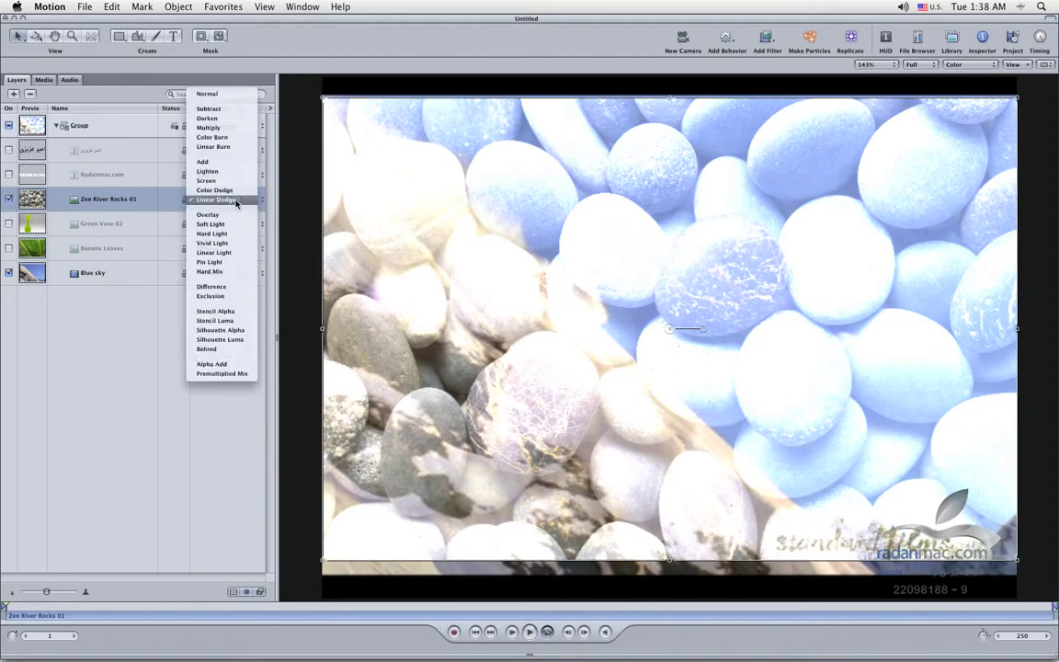
{"action": "left_click", "coordinate": [233, 149]}
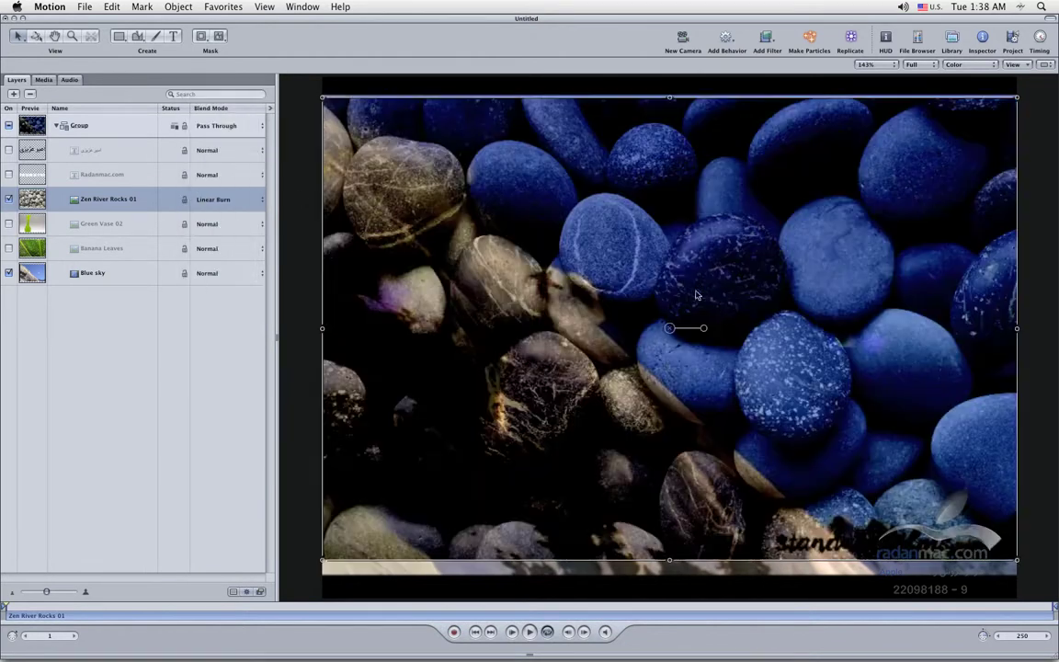
{"action": "left_click", "coordinate": [229, 199]}
{"action": "left_click", "coordinate": [240, 253]}
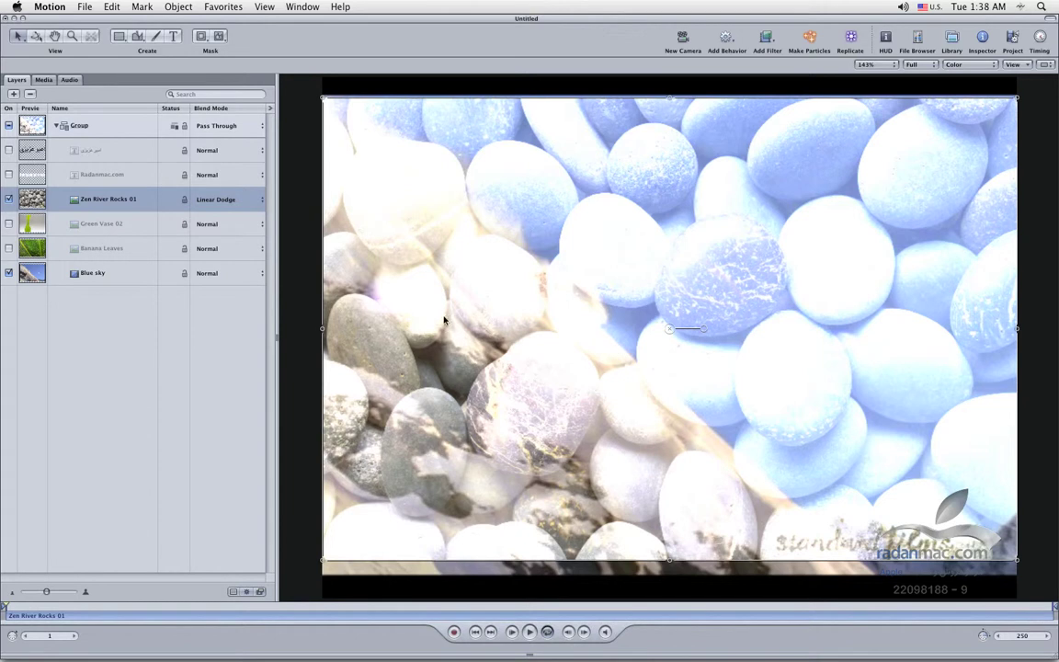
{"action": "left_click", "coordinate": [254, 202]}
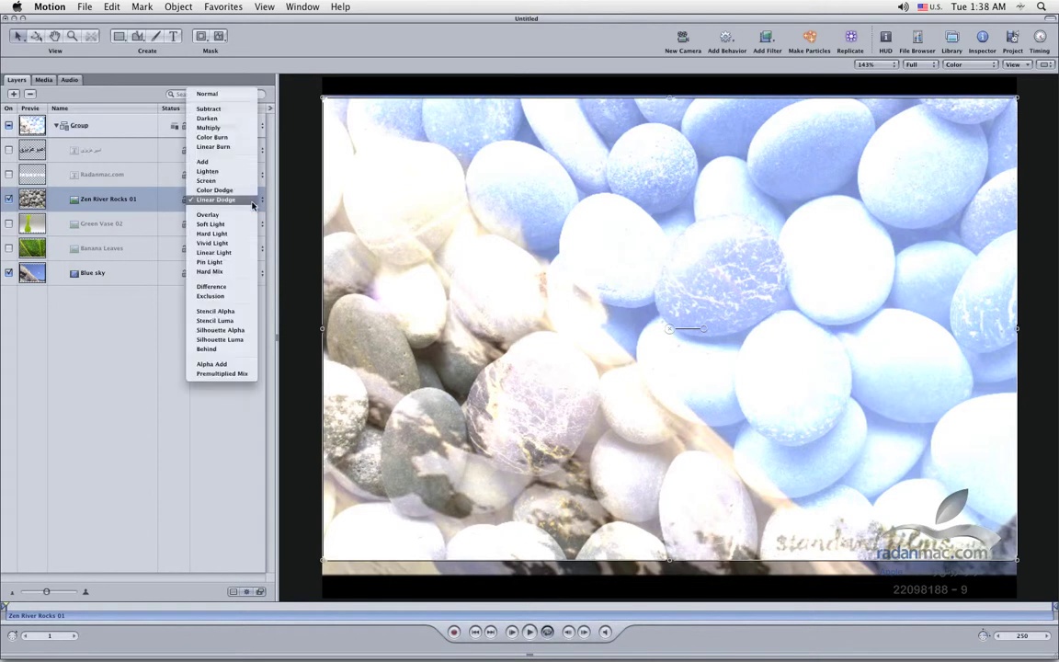
{"action": "left_click", "coordinate": [204, 161]}
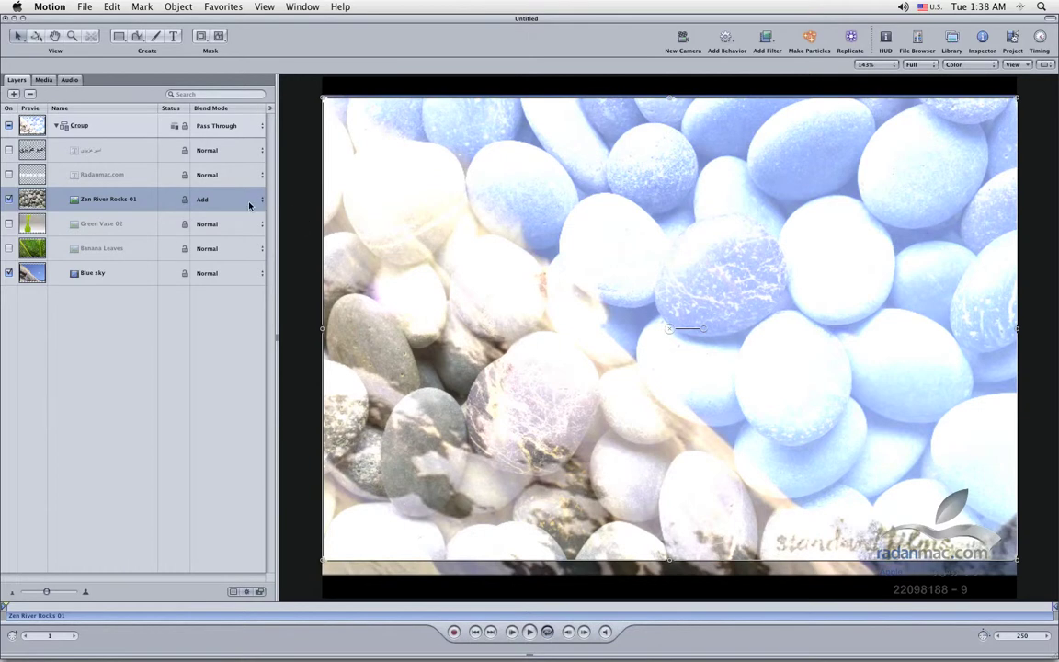
Compare Screen, Multiply and Add as blend modes for the Zen River Rocks 01 layer
{"action": "left_click", "coordinate": [240, 199]}
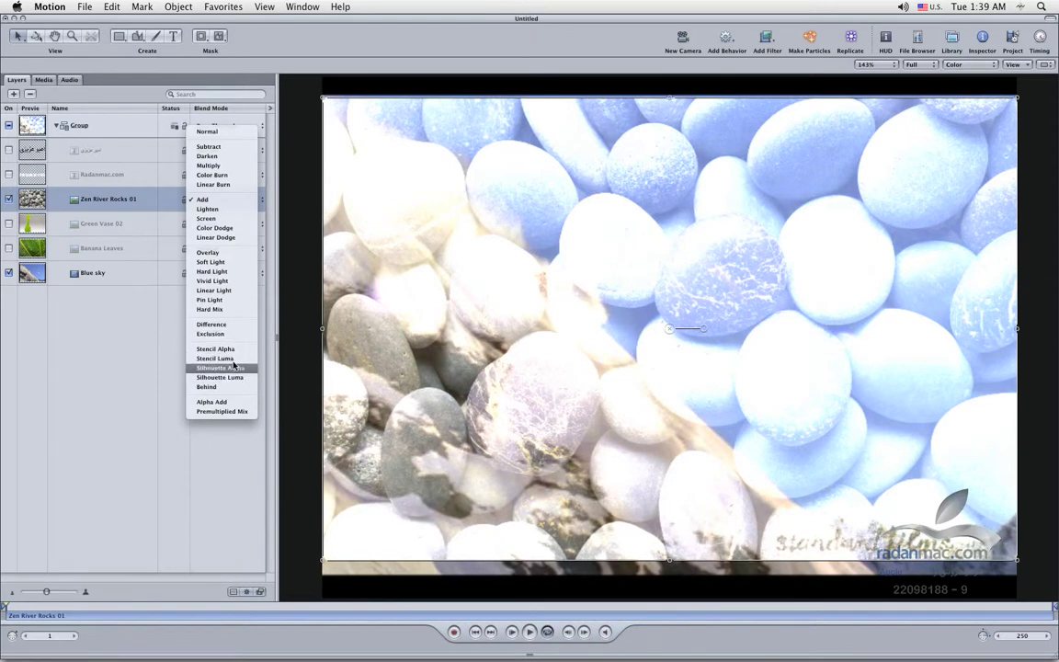
{"action": "left_click", "coordinate": [227, 219]}
{"action": "left_click", "coordinate": [234, 198]}
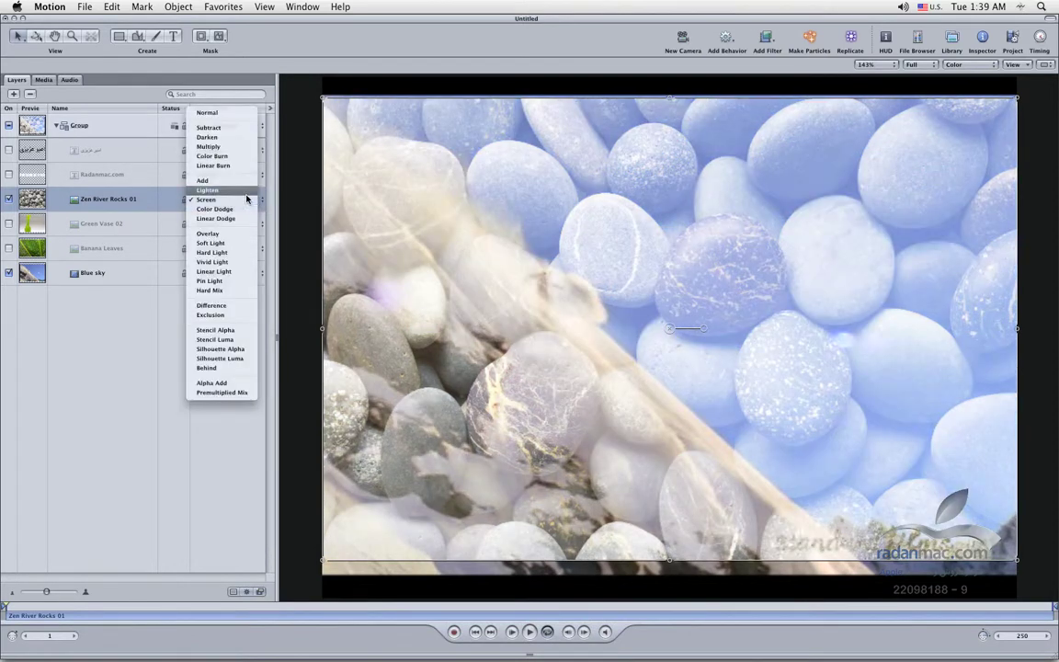
{"action": "left_click", "coordinate": [240, 152]}
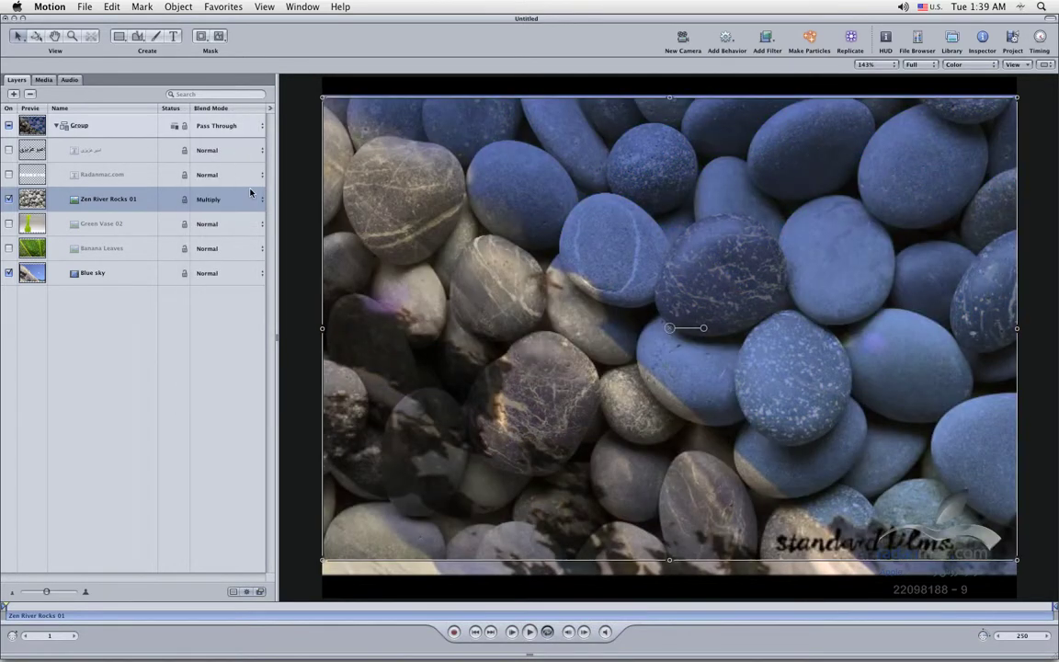
{"action": "left_click", "coordinate": [247, 197]}
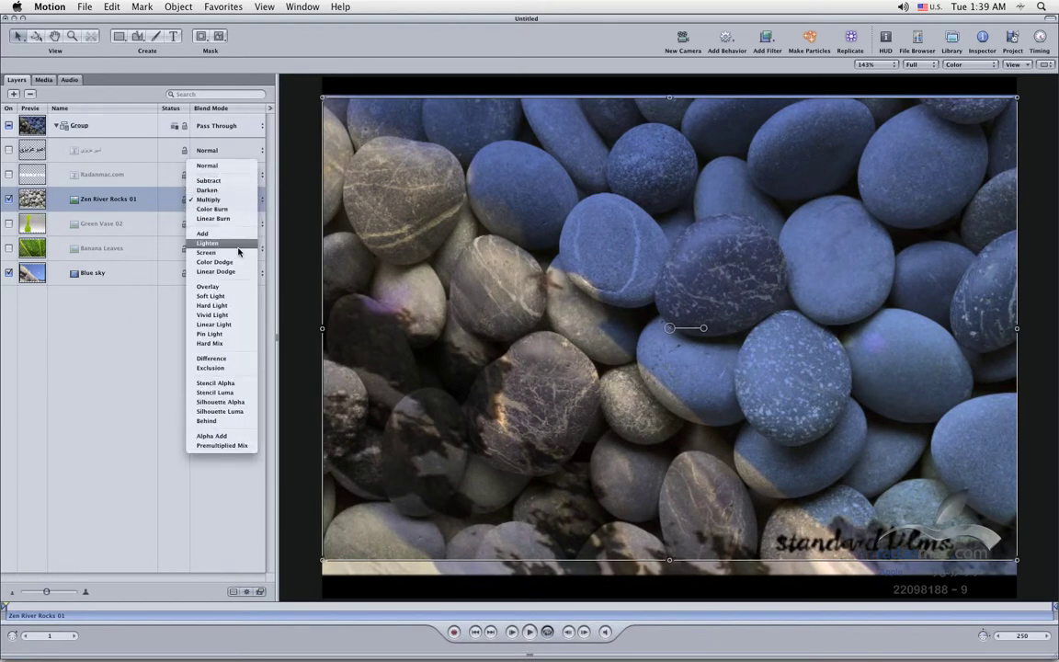
{"action": "left_click", "coordinate": [229, 233]}
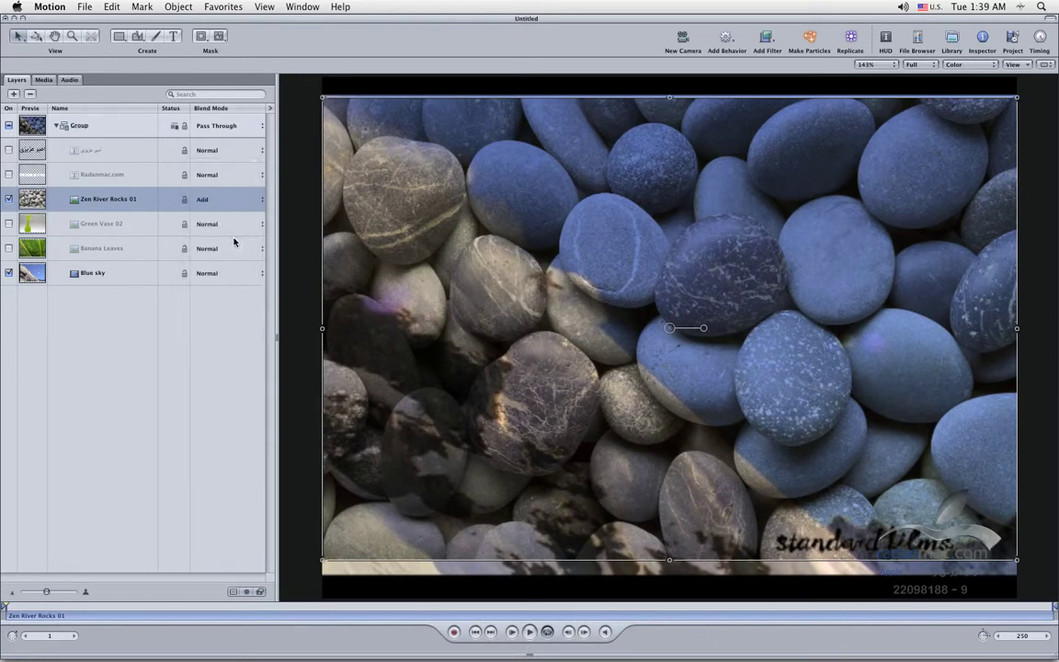
Compare Color Burn and Linear Burn as blend modes for the Zen River Rocks 01 layer
{"action": "left_click", "coordinate": [255, 201]}
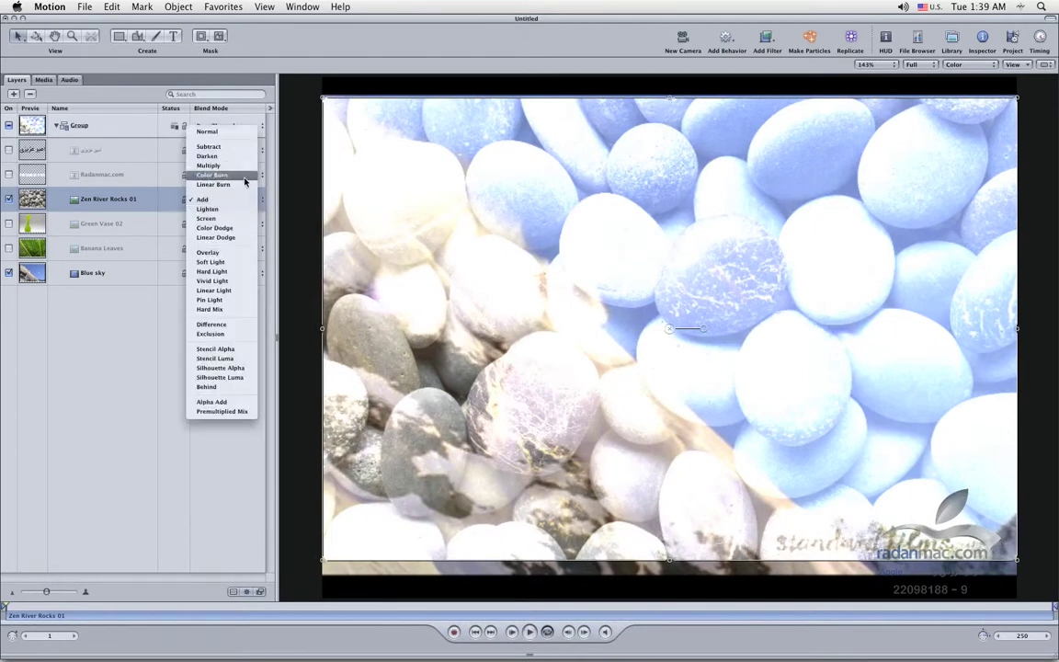
{"action": "left_click", "coordinate": [243, 174]}
{"action": "left_click", "coordinate": [244, 198]}
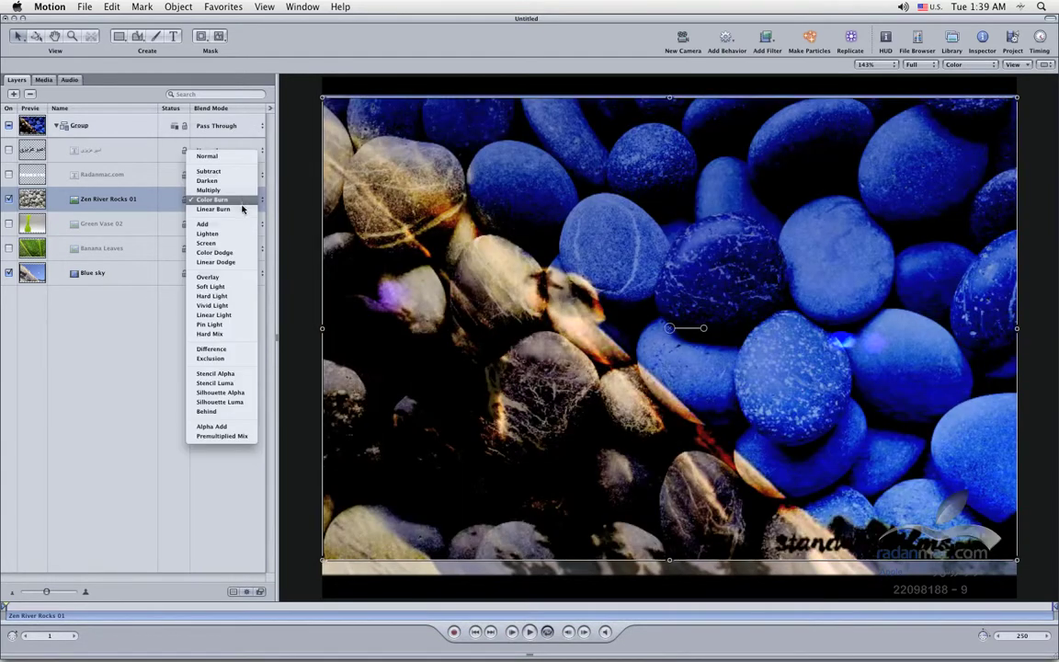
{"action": "left_click", "coordinate": [245, 208]}
Try Screen on the Zen River Rocks 01 layer, settling on Multiply as its blend mode
{"action": "left_click", "coordinate": [247, 198]}
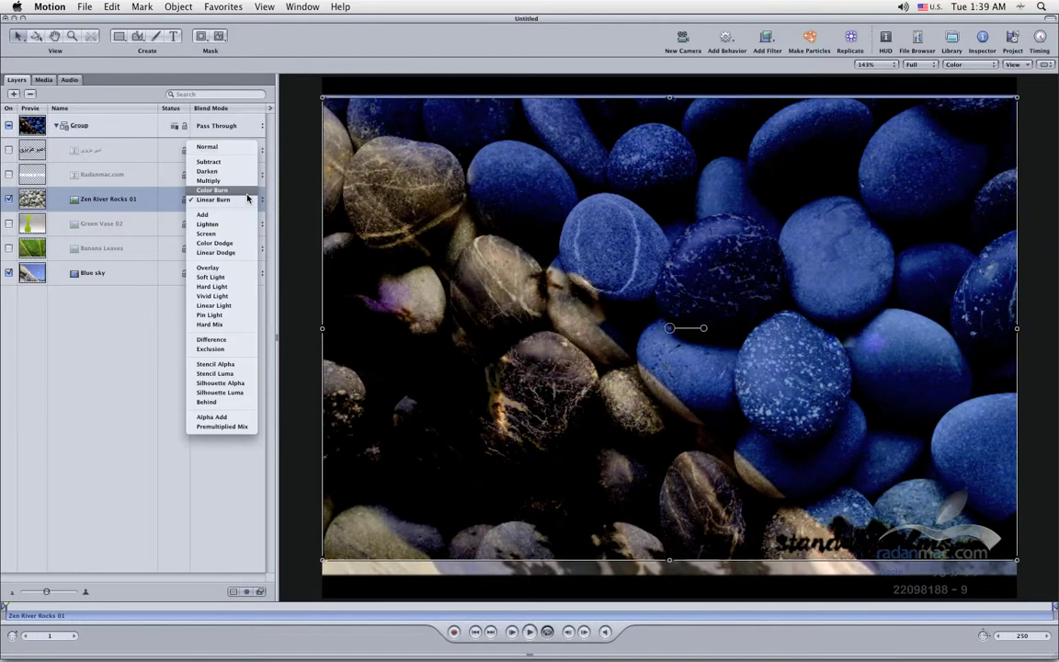
{"action": "left_click", "coordinate": [235, 219]}
{"action": "left_click", "coordinate": [236, 198]}
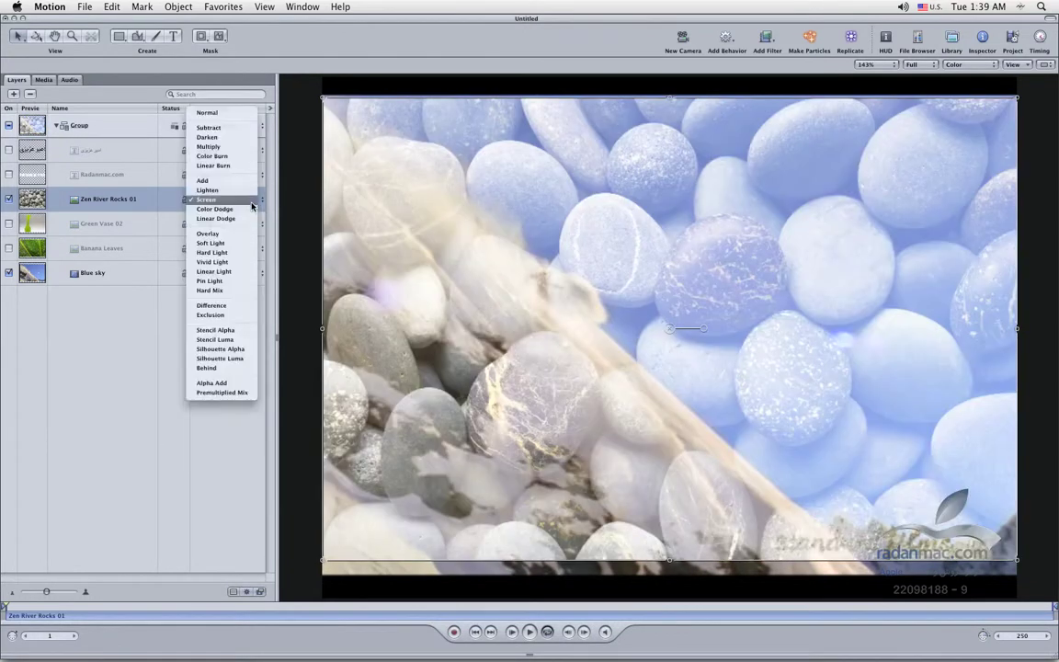
{"action": "left_click", "coordinate": [207, 136]}
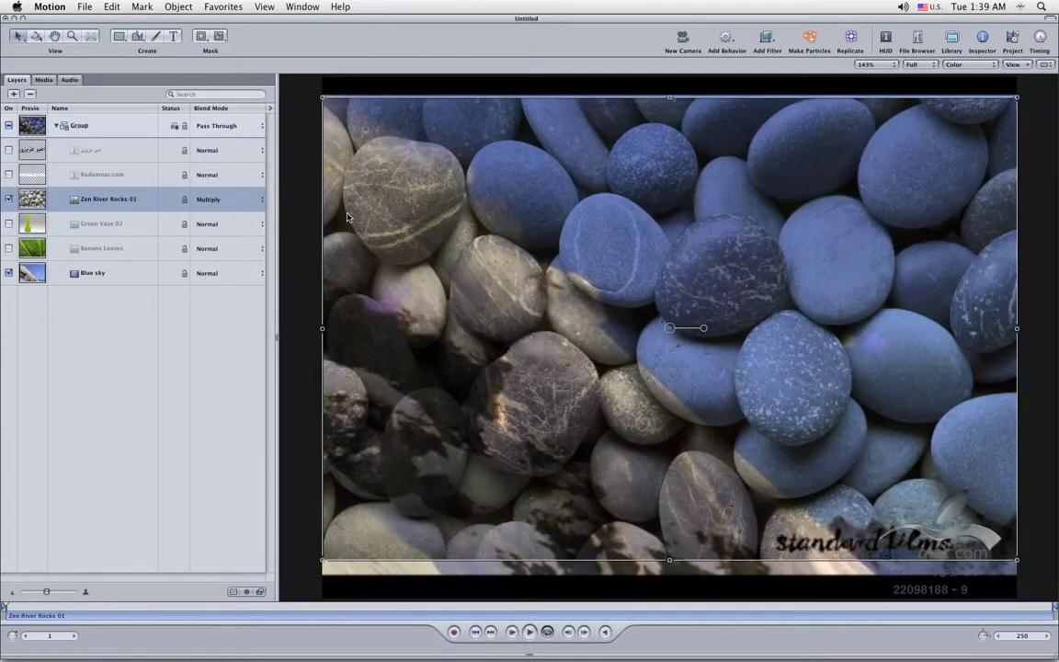
Hide the Zen River Rocks 01 layer, and show and select the topmost Persian text layer
{"action": "left_click", "coordinate": [7, 200]}
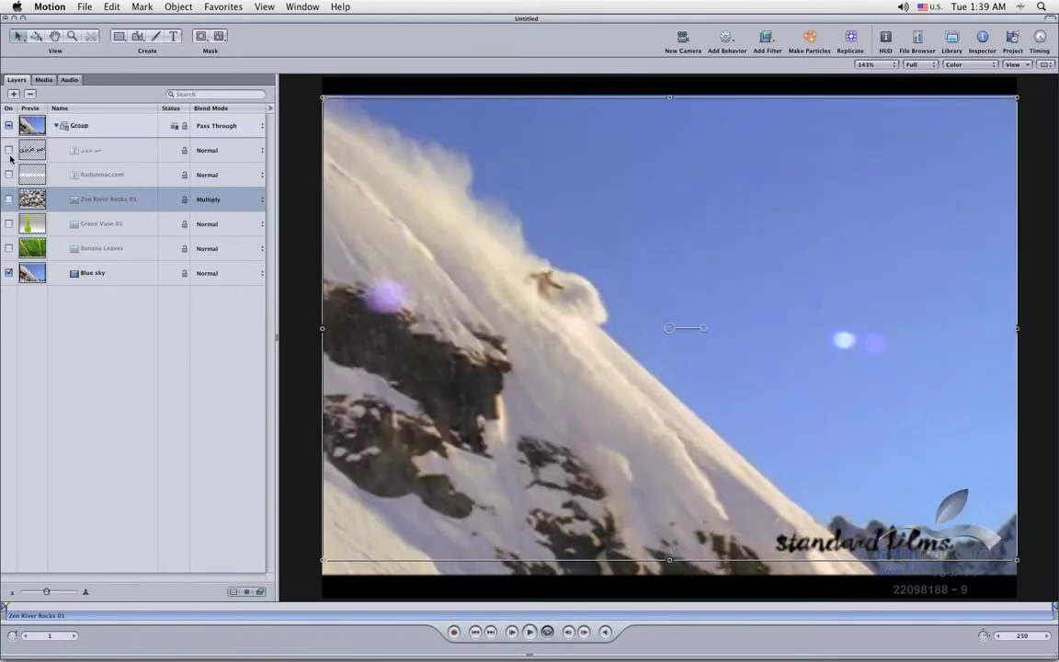
{"action": "left_click", "coordinate": [8, 150]}
{"action": "left_click", "coordinate": [109, 152]}
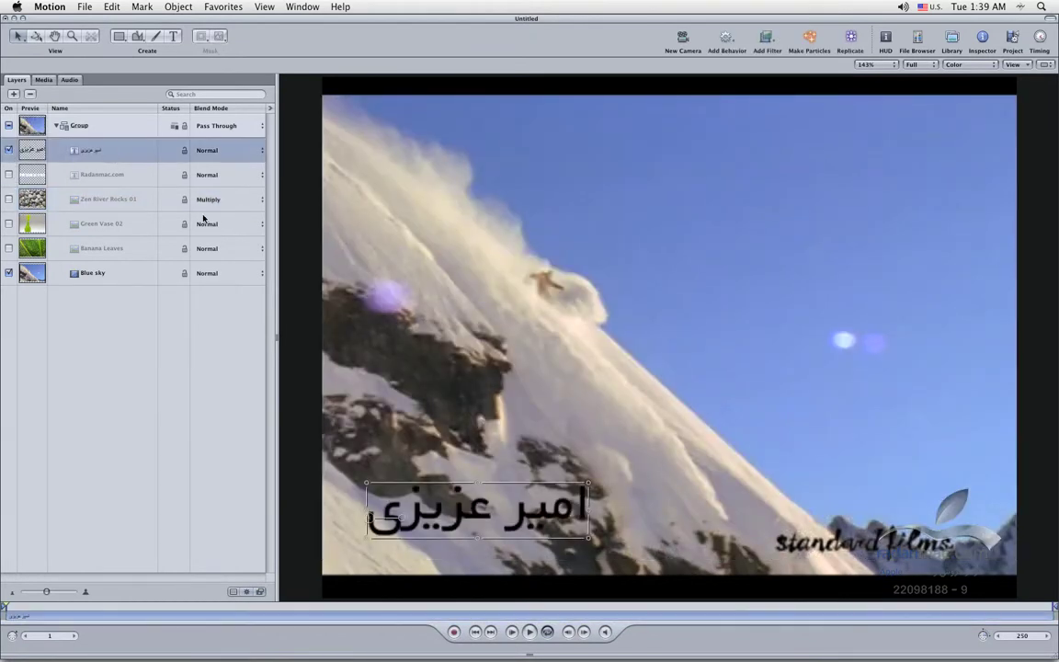
Try Screen on the Persian text layer, settle on Multiply, and place the text over the rocks at the slope's base
{"action": "left_click_drag", "start_coordinate": [448, 506], "coordinate": [655, 428]}
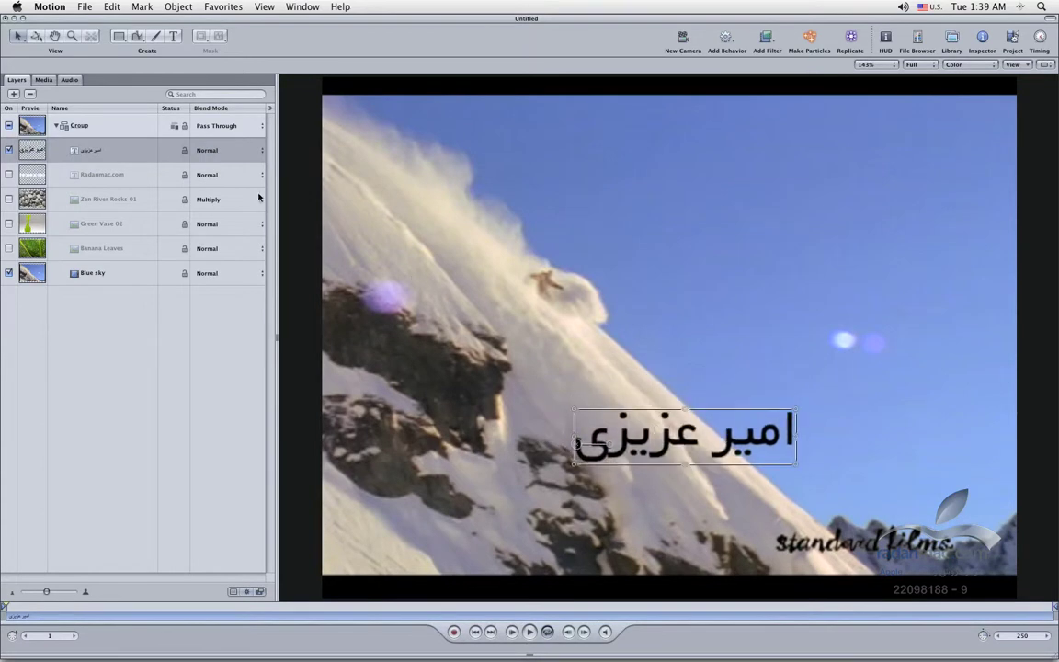
{"action": "left_click", "coordinate": [253, 158]}
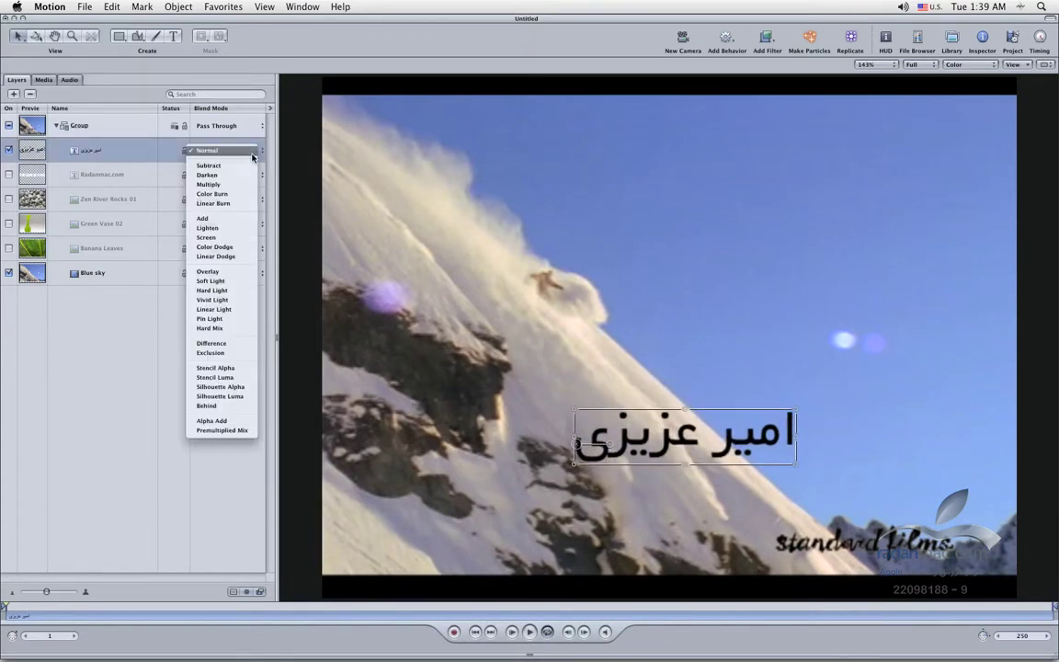
{"action": "left_click", "coordinate": [219, 238]}
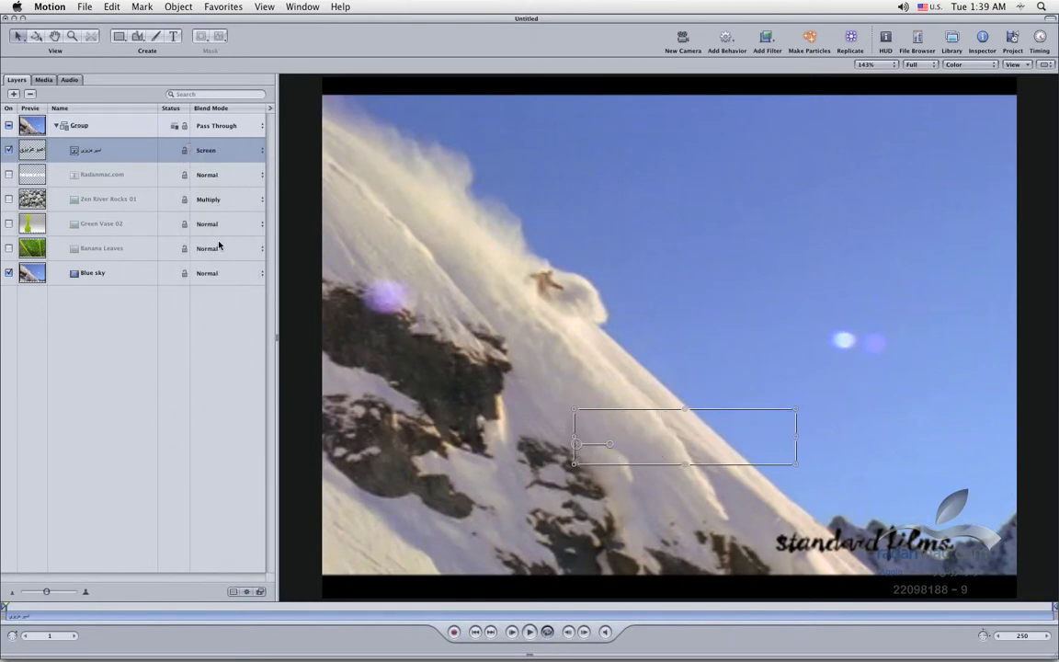
{"action": "left_click", "coordinate": [255, 153]}
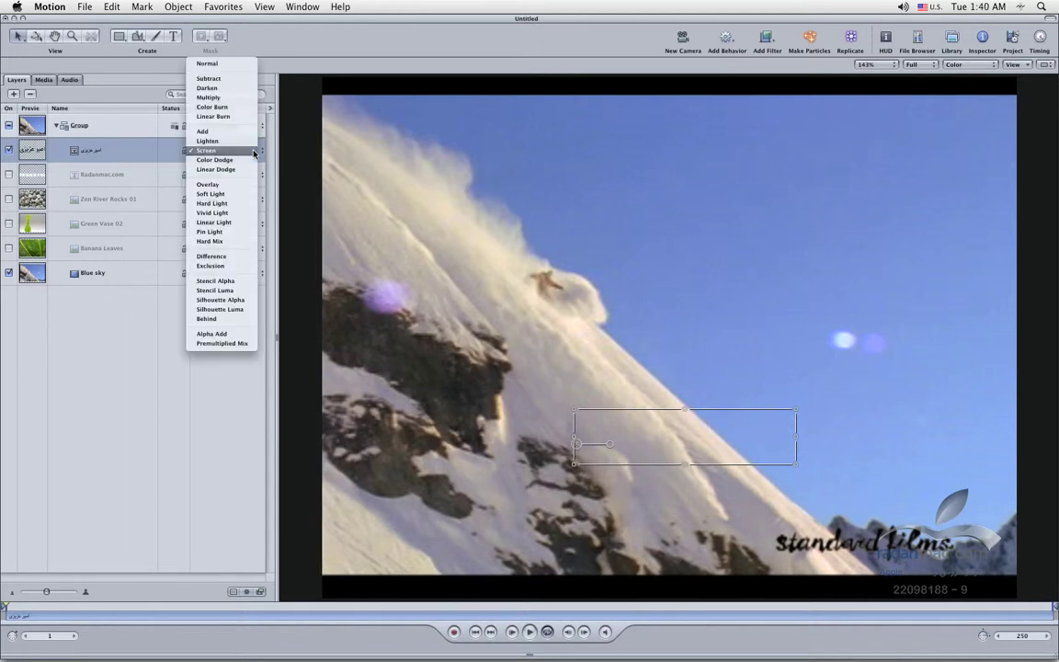
{"action": "left_click", "coordinate": [210, 97]}
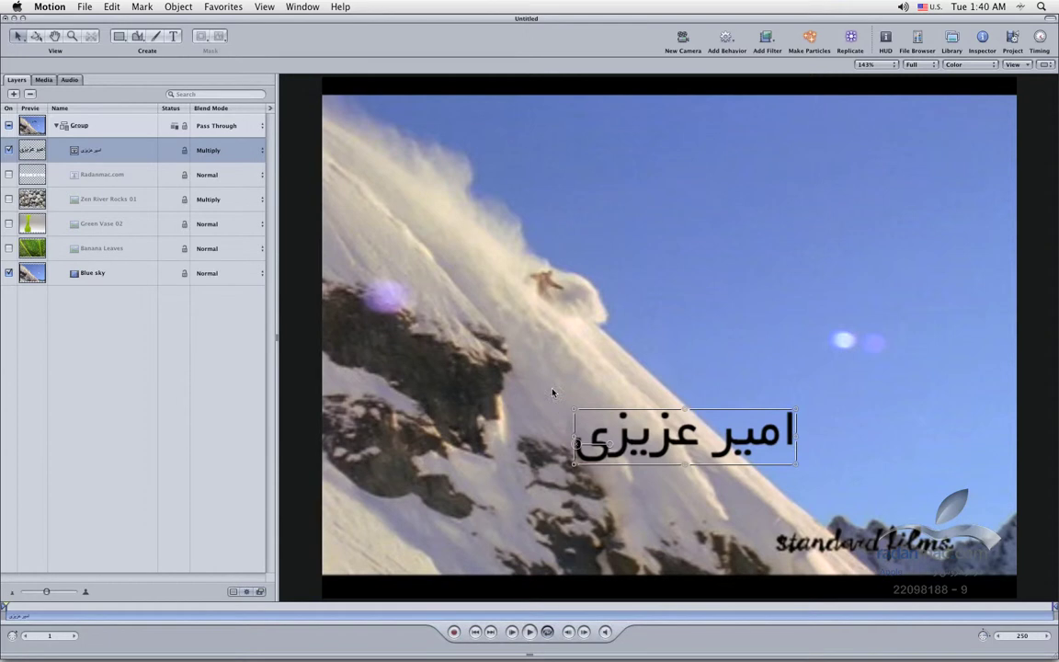
{"action": "left_click_drag", "start_coordinate": [651, 438], "coordinate": [450, 507]}
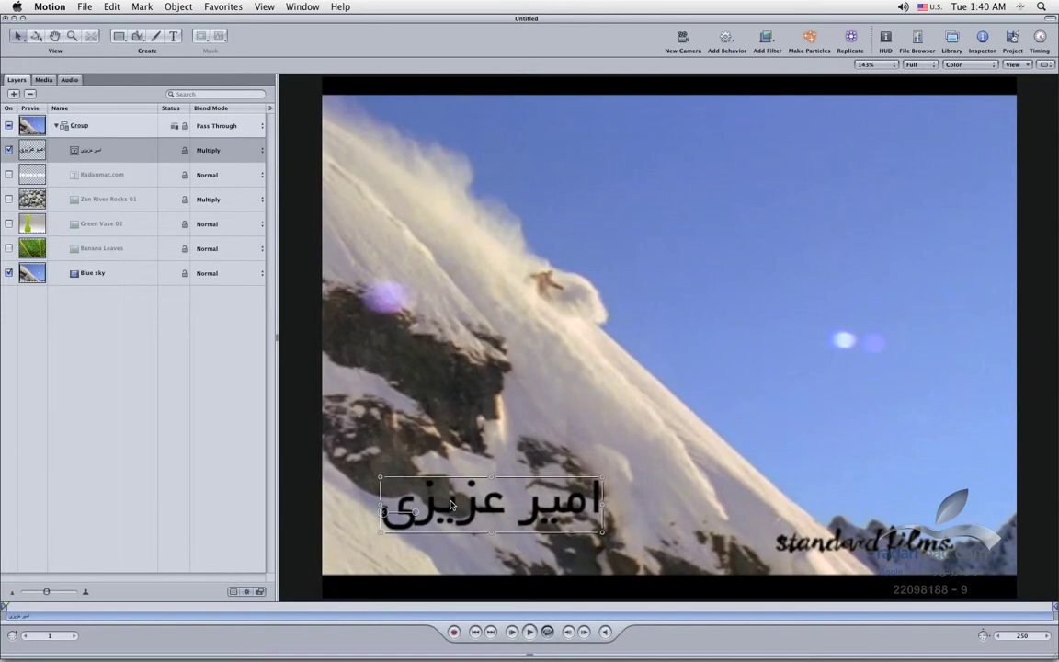
{"action": "left_click", "coordinate": [261, 151]}
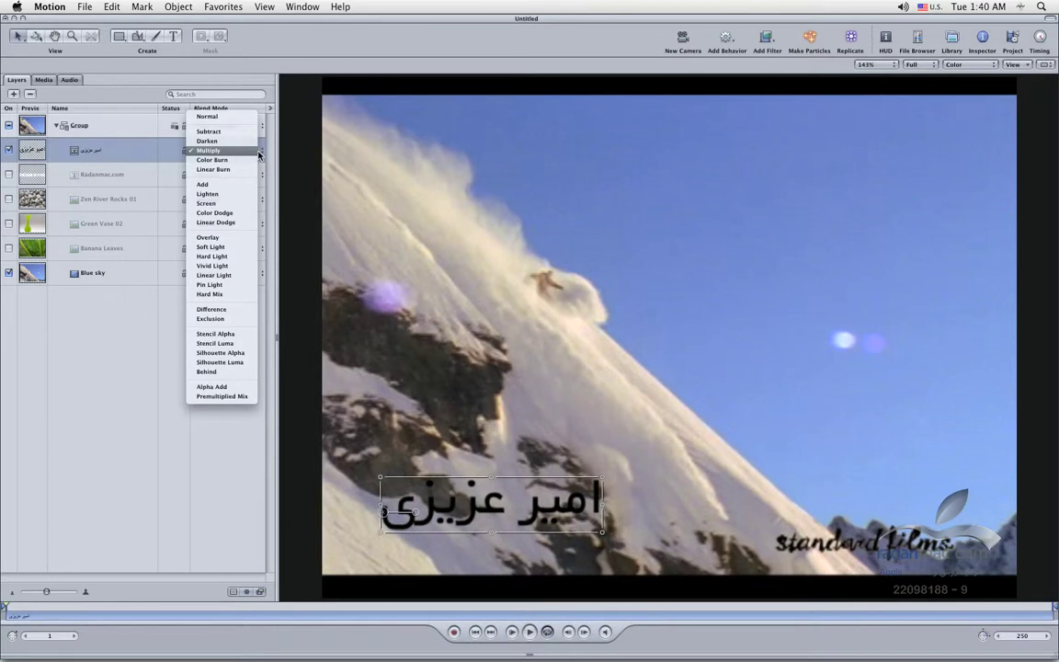
{"action": "left_click", "coordinate": [4, 170]}
Show the Radanmac.com text layer and try Multiply on it before setting its blend mode to Screen
{"action": "left_click", "coordinate": [10, 174]}
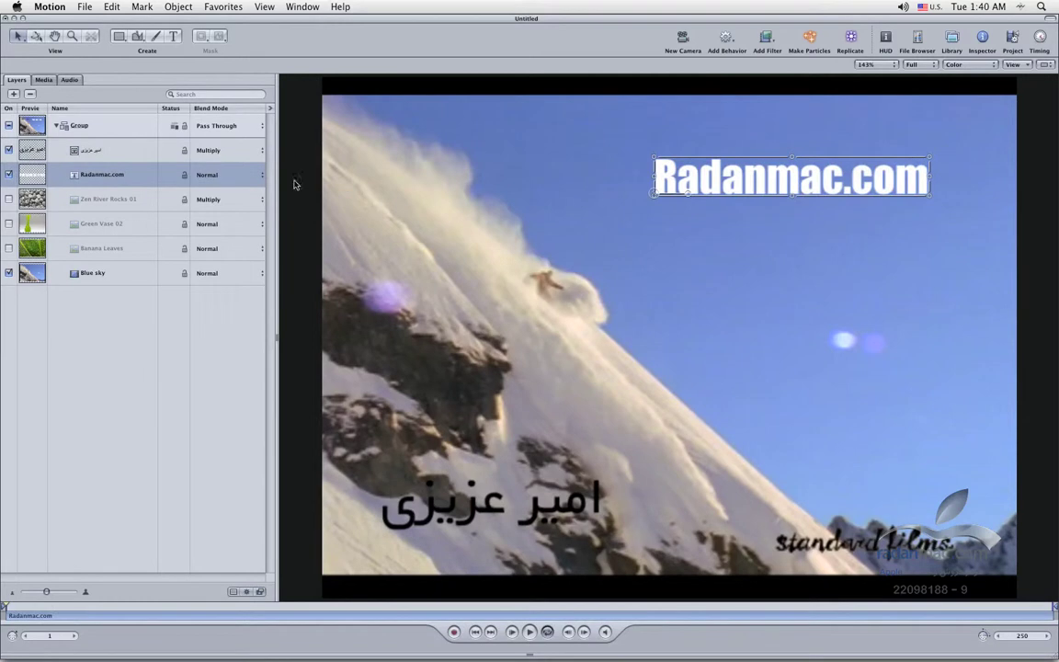
{"action": "left_click", "coordinate": [263, 175]}
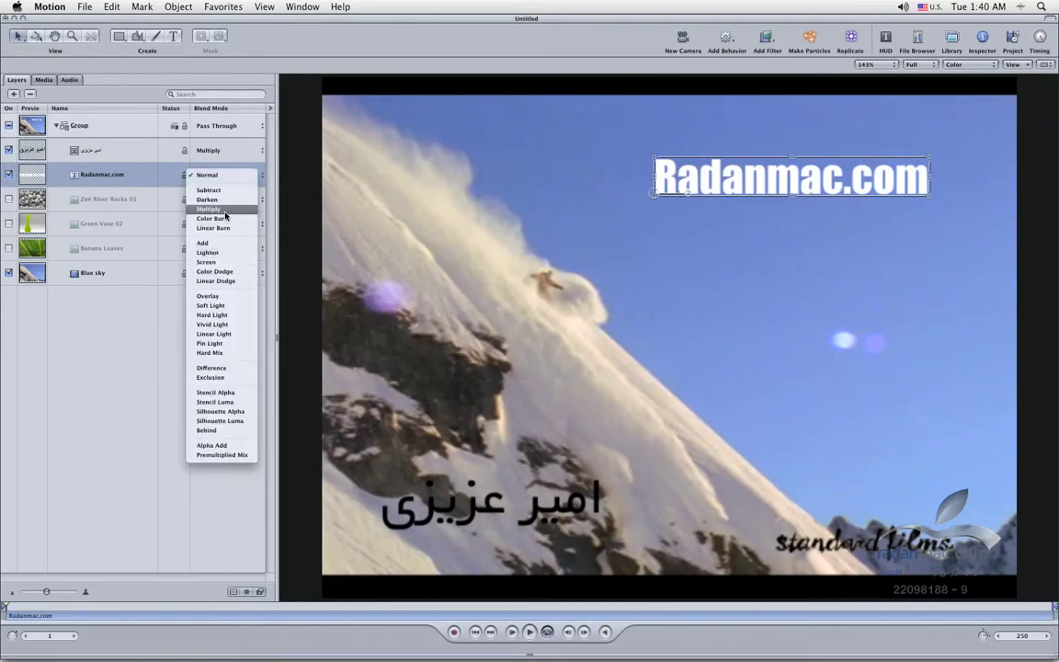
{"action": "left_click", "coordinate": [224, 211]}
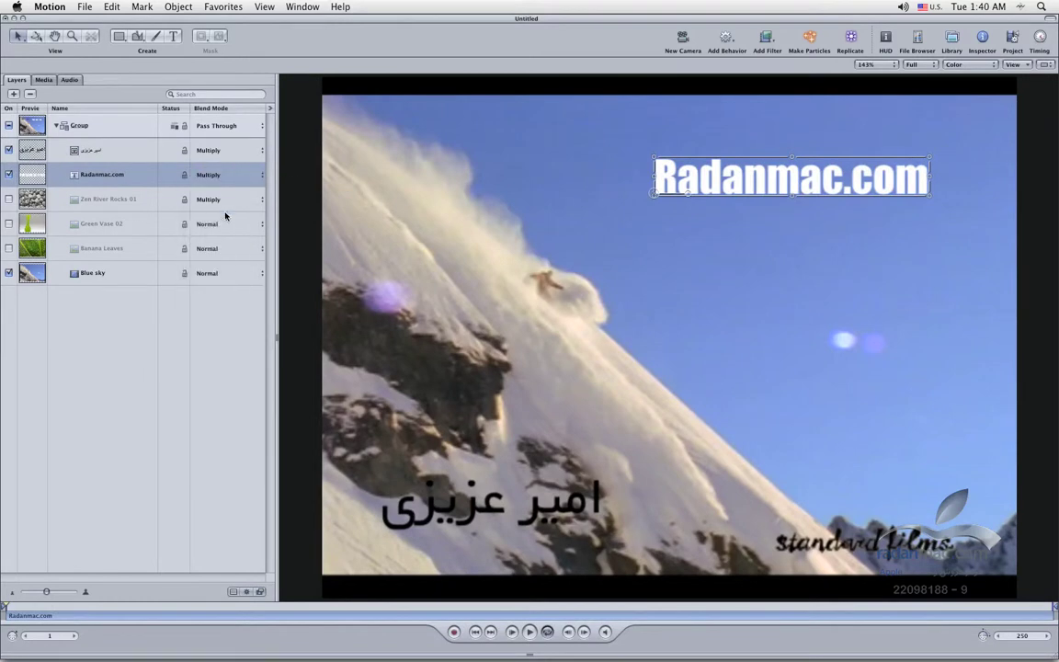
{"action": "left_click", "coordinate": [263, 174]}
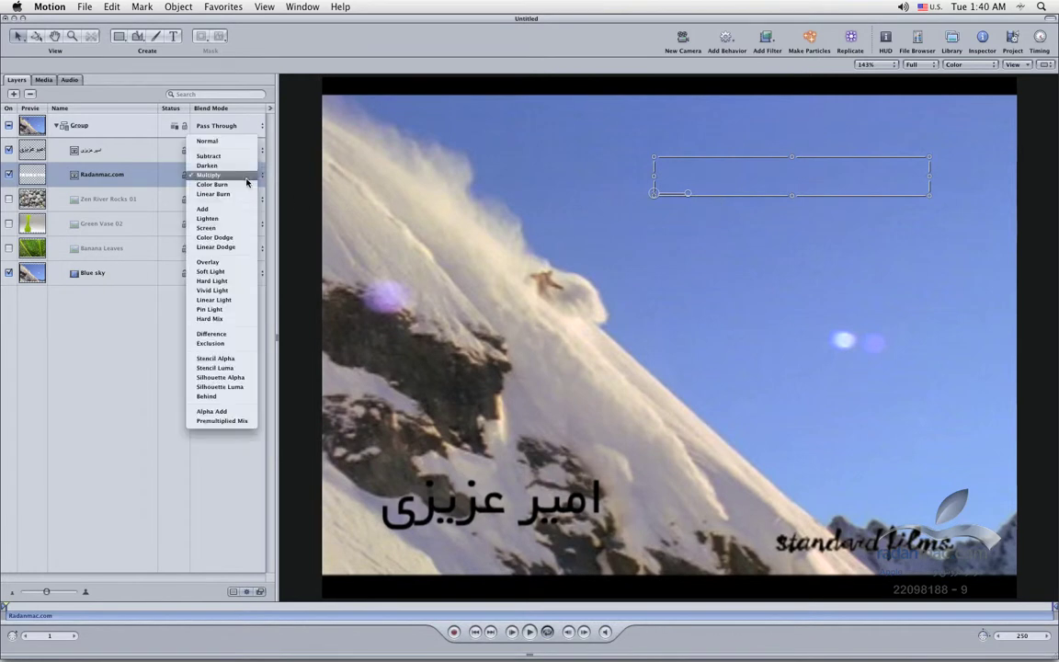
{"action": "left_click", "coordinate": [235, 228]}
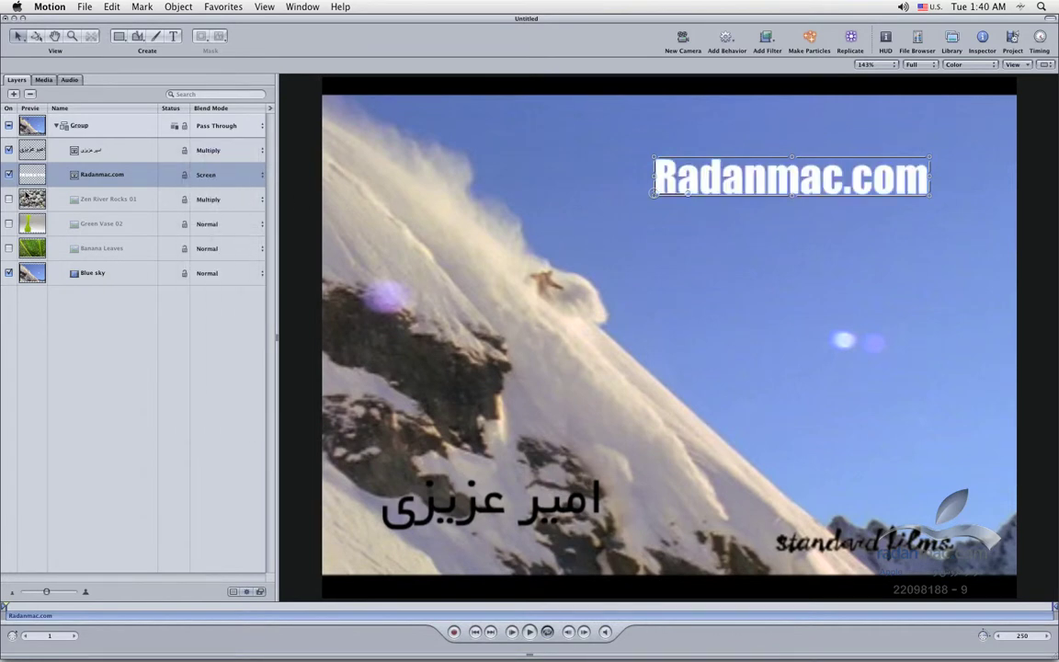
Hide the Radanmac.com and Persian text layers, and show and select the Green Vase 02 layer
{"action": "left_click", "coordinate": [9, 175]}
{"action": "left_click", "coordinate": [9, 150]}
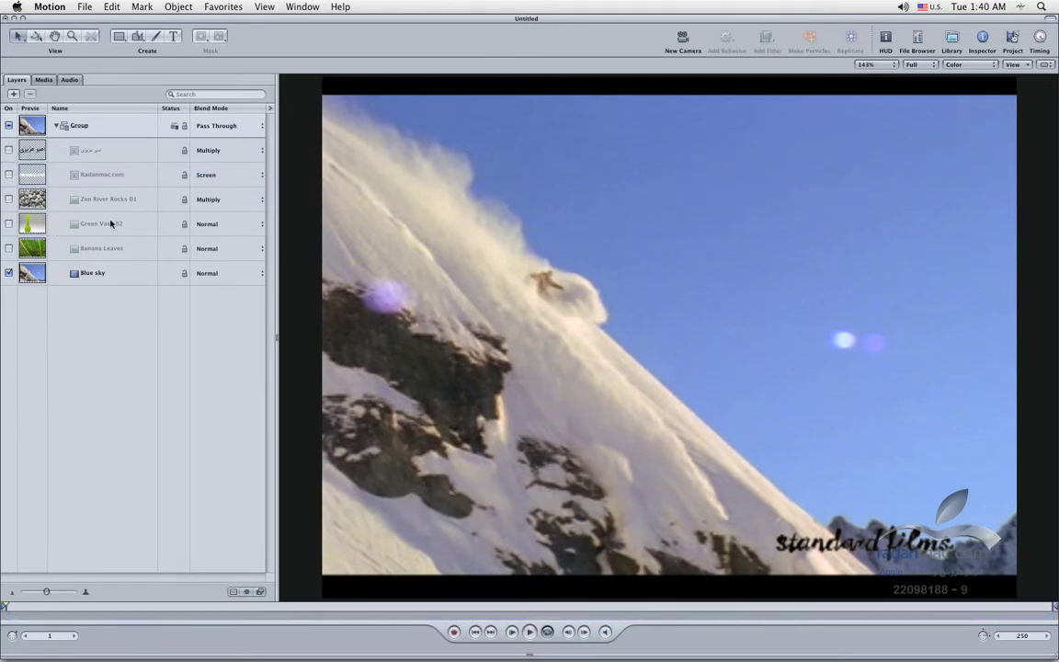
{"action": "left_click", "coordinate": [78, 228]}
{"action": "left_click", "coordinate": [9, 223]}
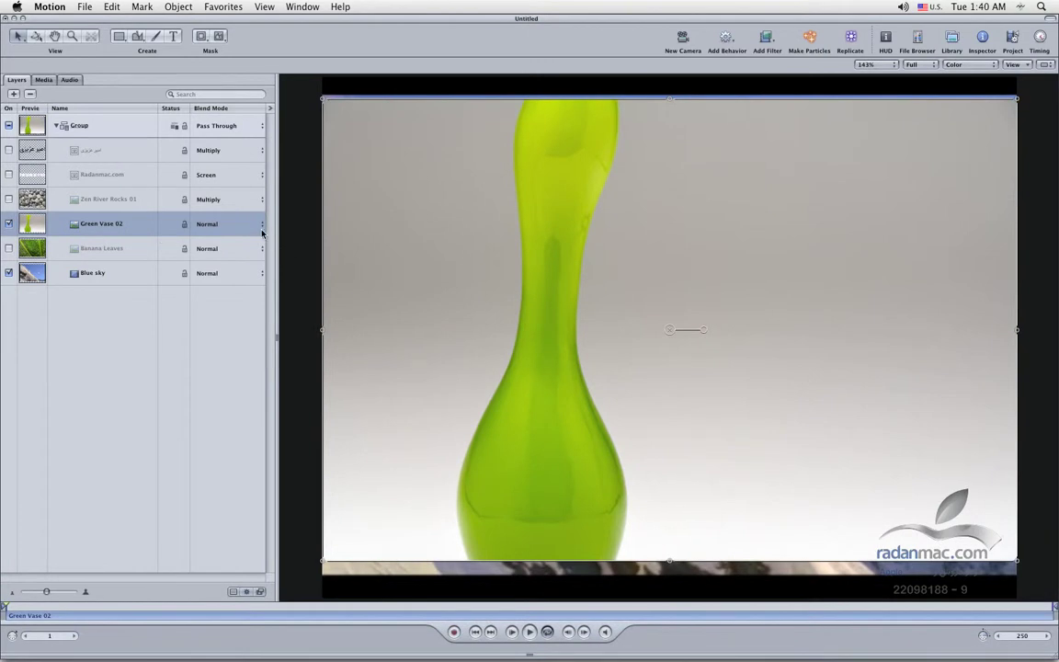
Set the Green Vase 02 layer's blend mode to Multiply and shift the image slightly downward in the canvas
{"action": "left_click", "coordinate": [230, 222]}
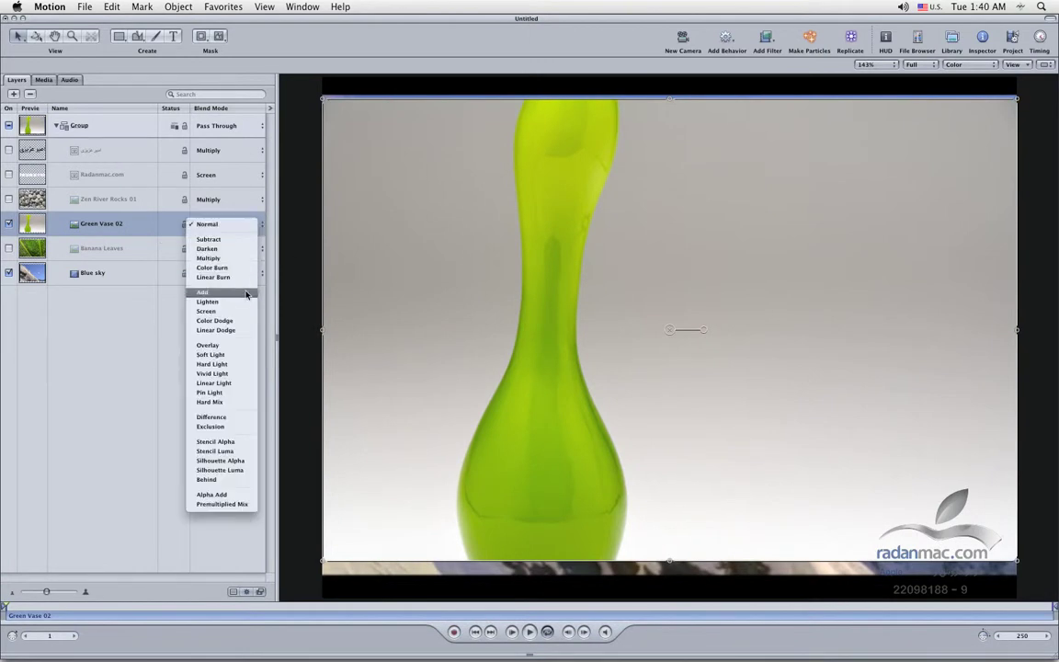
{"action": "left_click", "coordinate": [237, 264]}
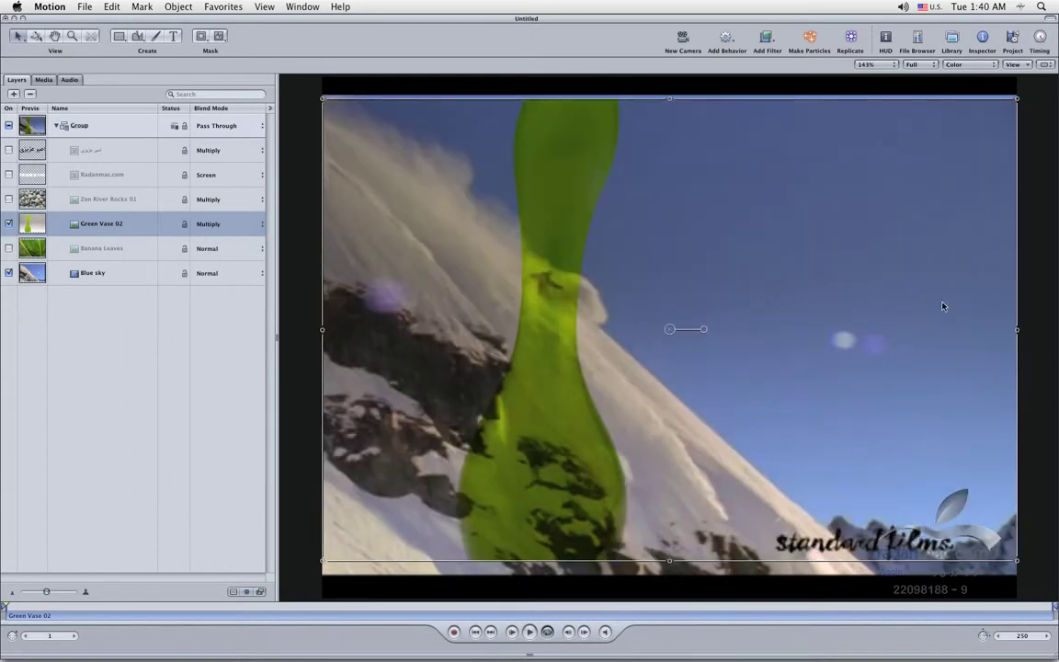
{"action": "mouse_move", "coordinate": [506, 460]}
{"action": "left_mouse_down"}
{"action": "mouse_move", "coordinate": [702, 464]}
{"action": "mouse_move", "coordinate": [438, 464]}
{"action": "mouse_move", "coordinate": [516, 450]}
{"action": "left_mouse_up"}
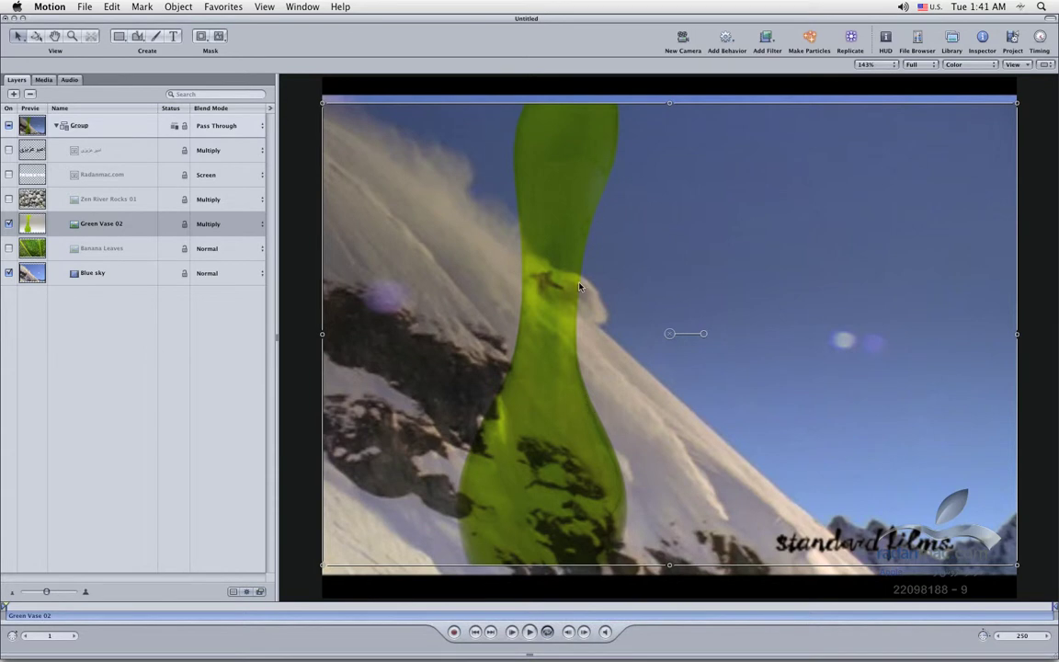
Apply a Color Correction Brightness filter to the Green Vase 02 layer, darkening it to 0.21 before setting Brightness to 1.23
{"action": "left_click", "coordinate": [766, 41]}
{"action": "mouse_move", "coordinate": [838, 100]}
{"action": "mouse_move", "coordinate": [831, 221]}
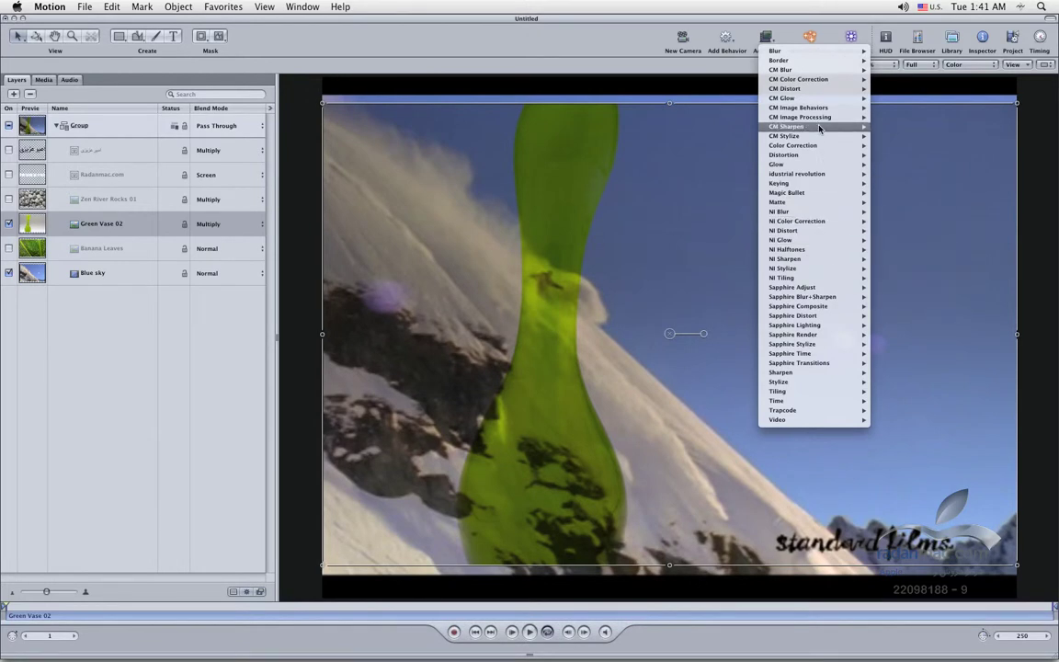
{"action": "mouse_move", "coordinate": [790, 54]}
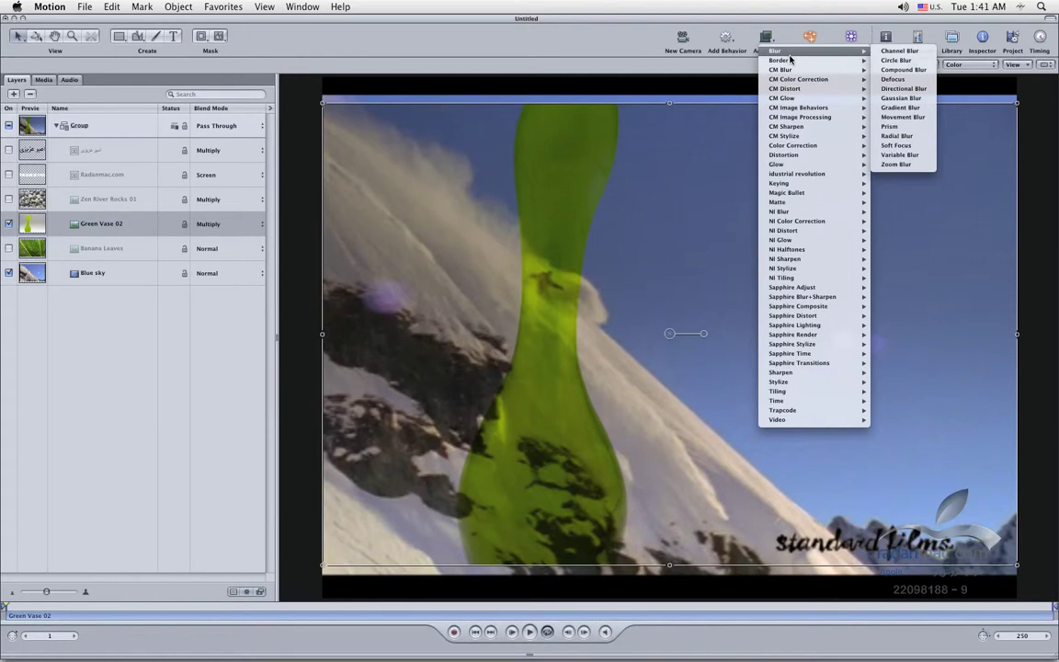
{"action": "mouse_move", "coordinate": [820, 158]}
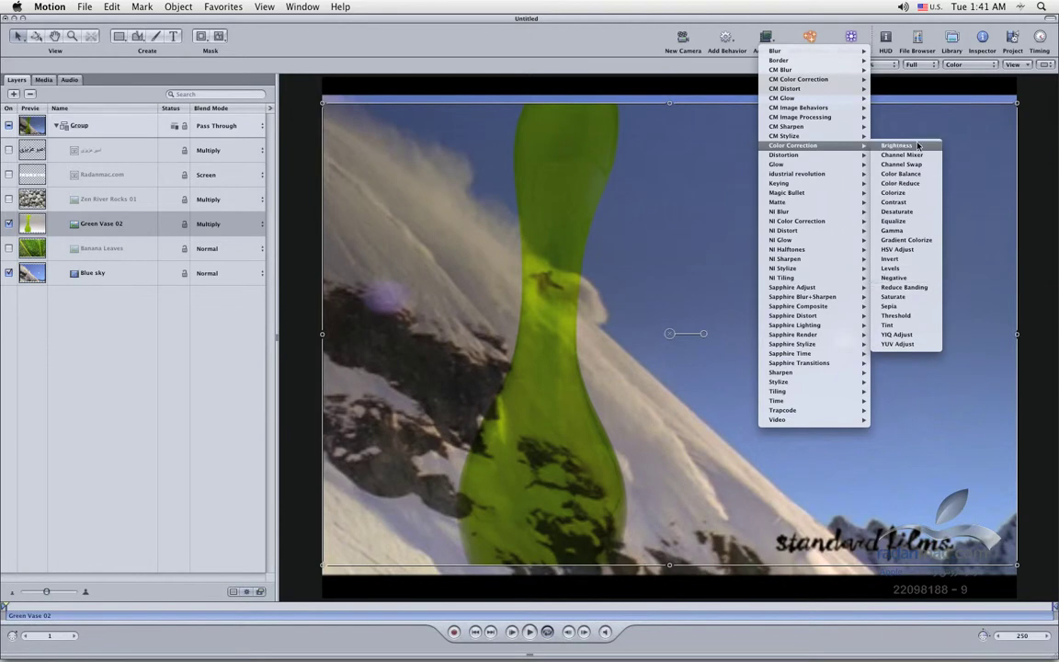
{"action": "left_click", "coordinate": [918, 145]}
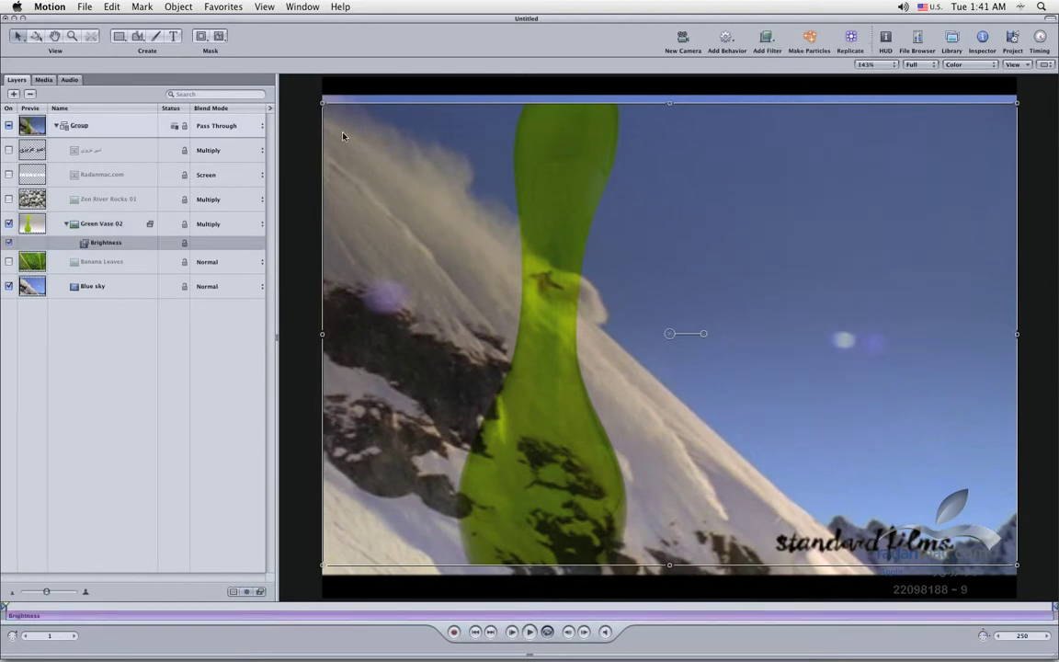
{"action": "key", "text": "F7"}
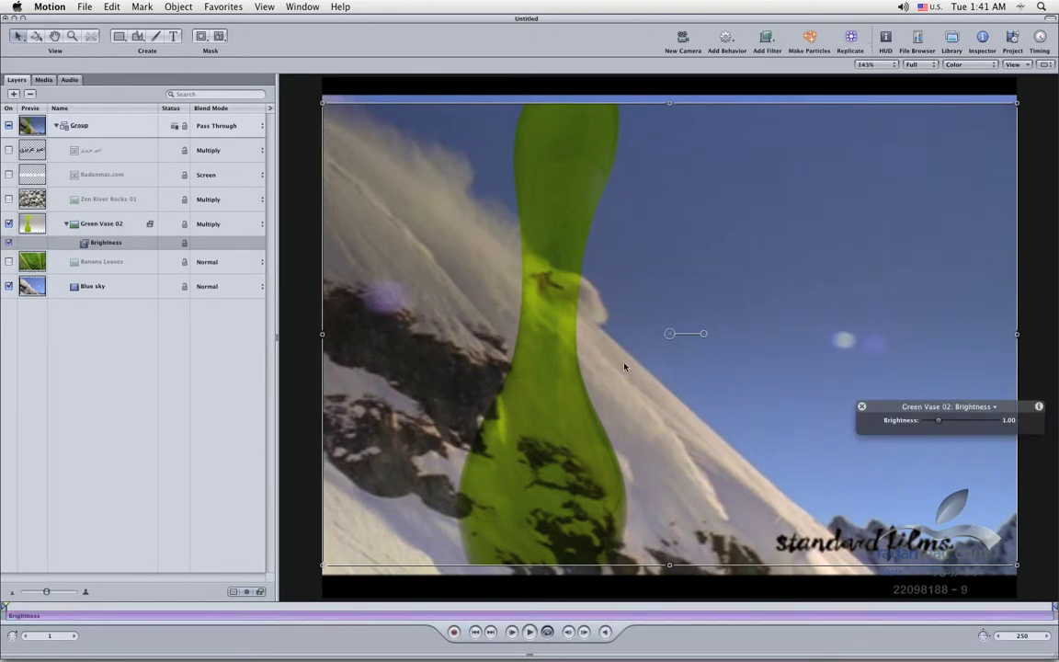
{"action": "left_click_drag", "start_coordinate": [940, 421], "coordinate": [930, 423]}
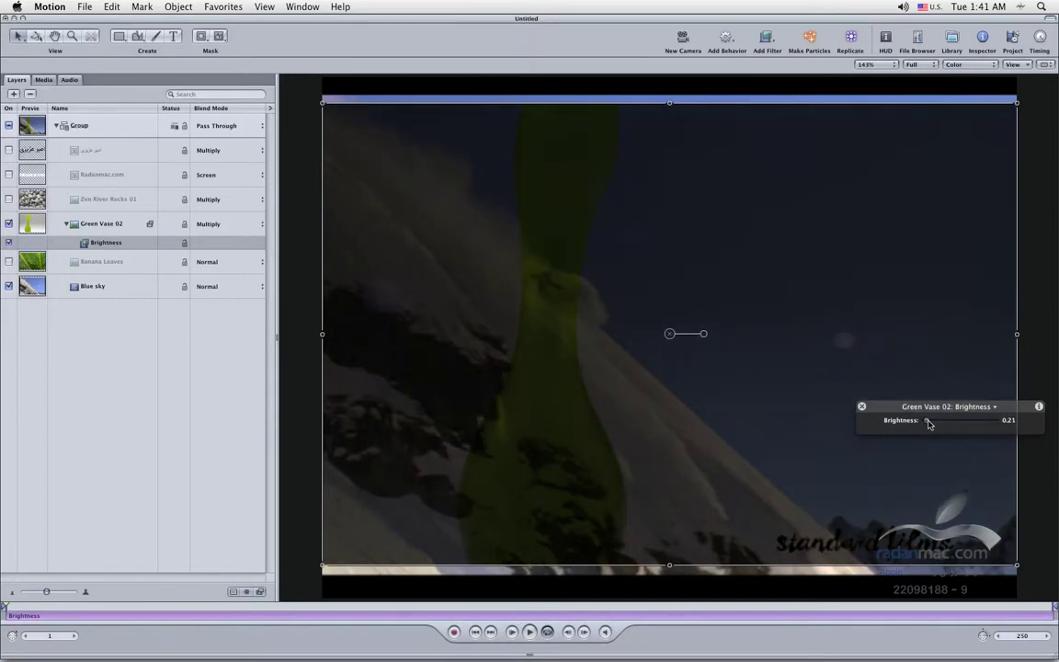
{"action": "mouse_move", "coordinate": [929, 423]}
{"action": "left_mouse_down"}
{"action": "mouse_move", "coordinate": [980, 422]}
{"action": "mouse_move", "coordinate": [943, 428]}
{"action": "left_mouse_up"}
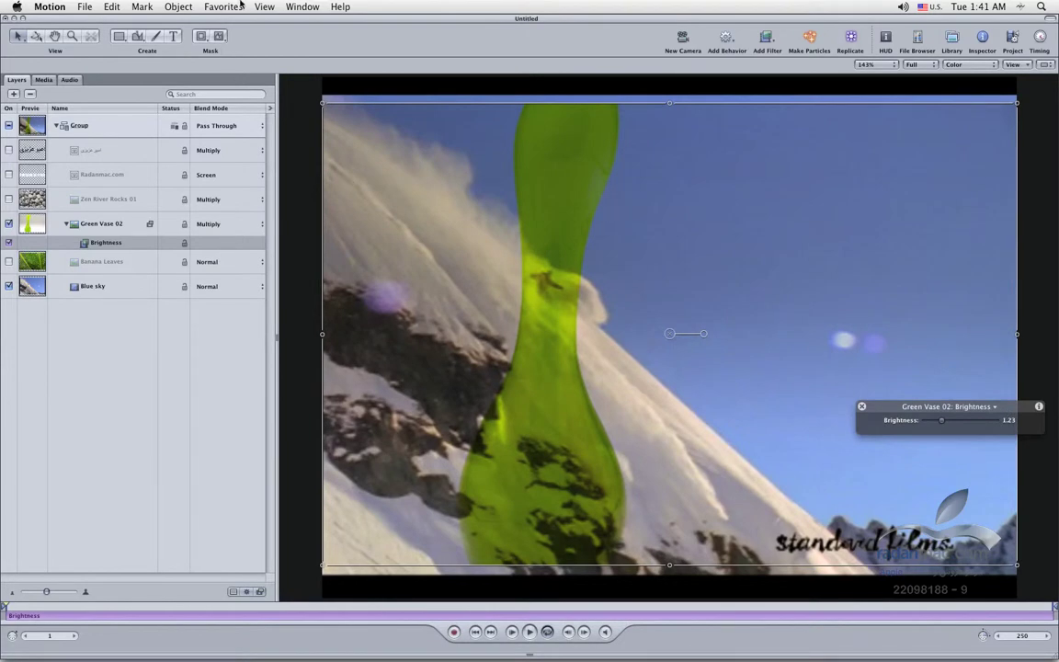
Delete the Brightness filter, and try Screen on the Green Vase 02 layer before returning its blend mode to Normal
{"action": "left_click", "coordinate": [107, 241]}
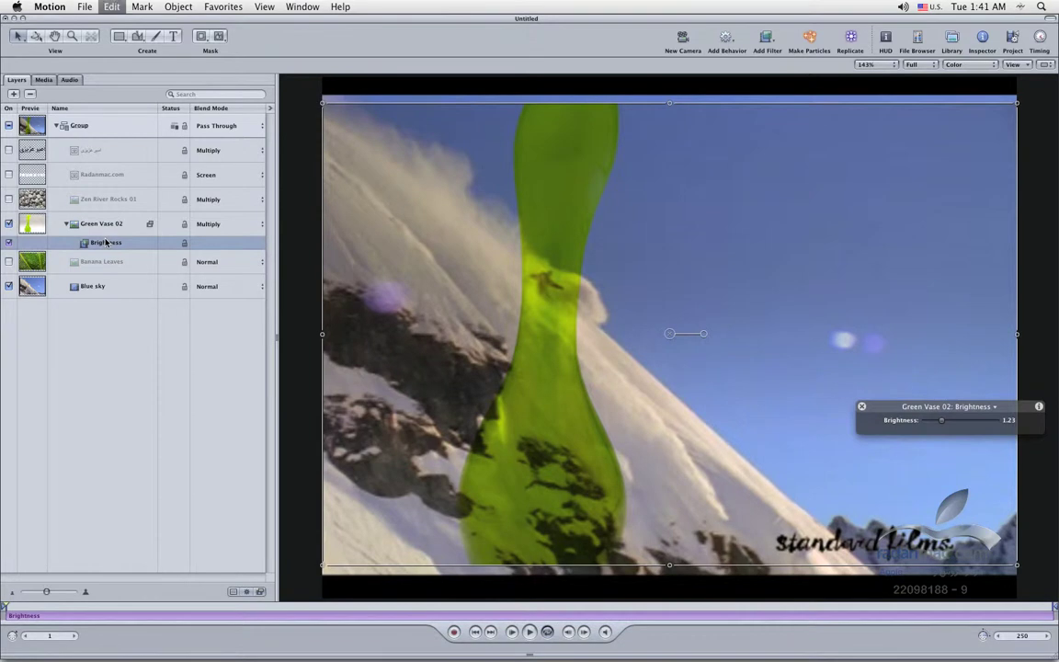
{"action": "key", "text": "Delete"}
{"action": "left_click", "coordinate": [245, 224]}
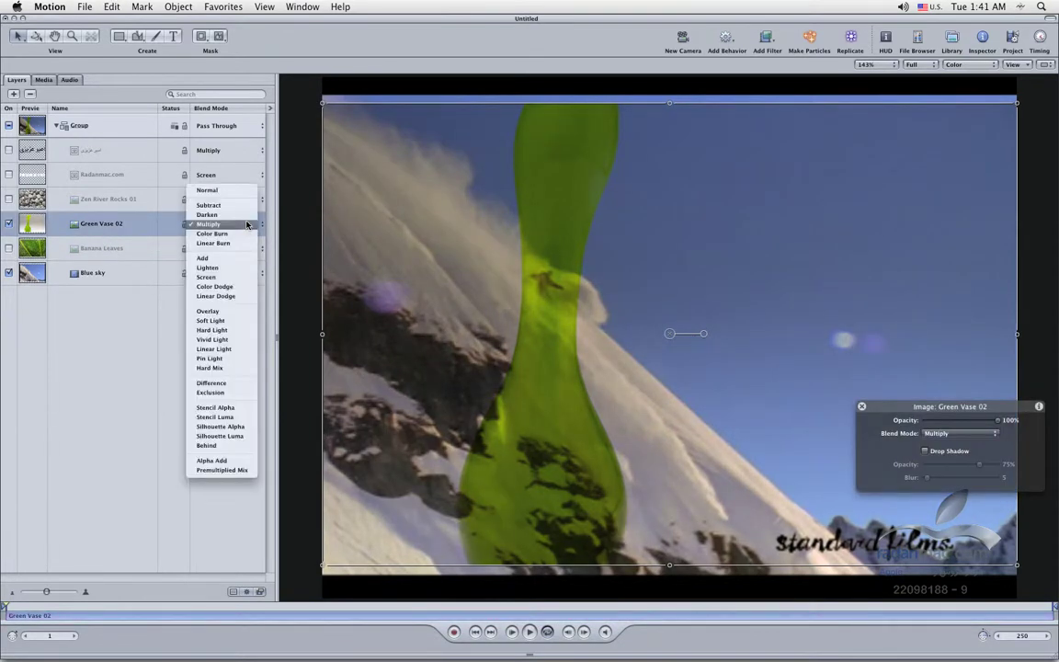
{"action": "left_click", "coordinate": [208, 277]}
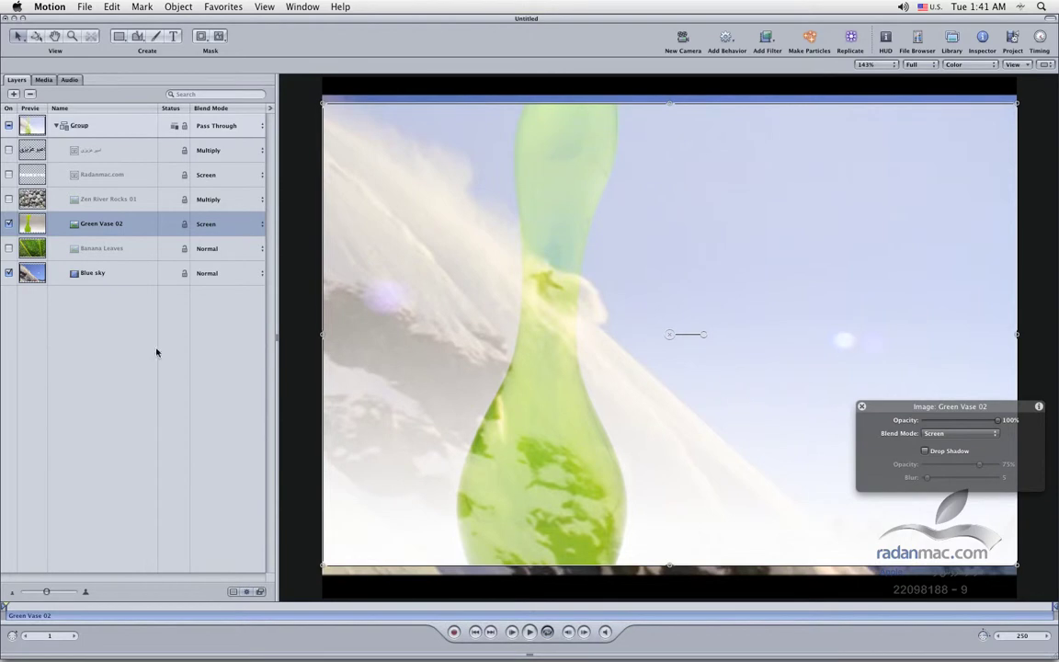
{"action": "left_click", "coordinate": [247, 232]}
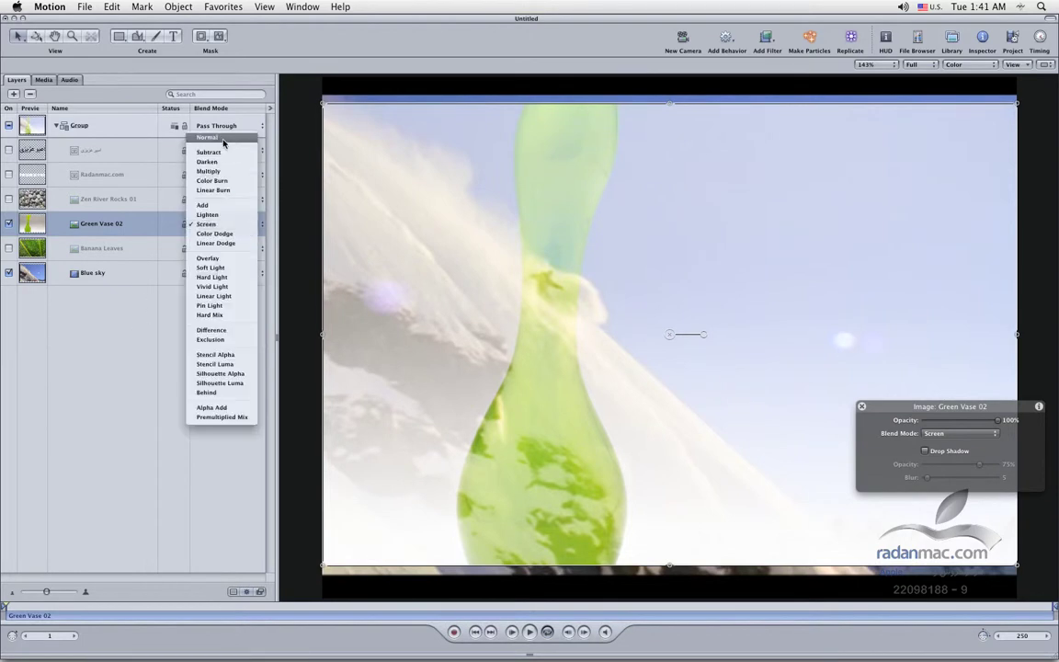
{"action": "left_click", "coordinate": [210, 148]}
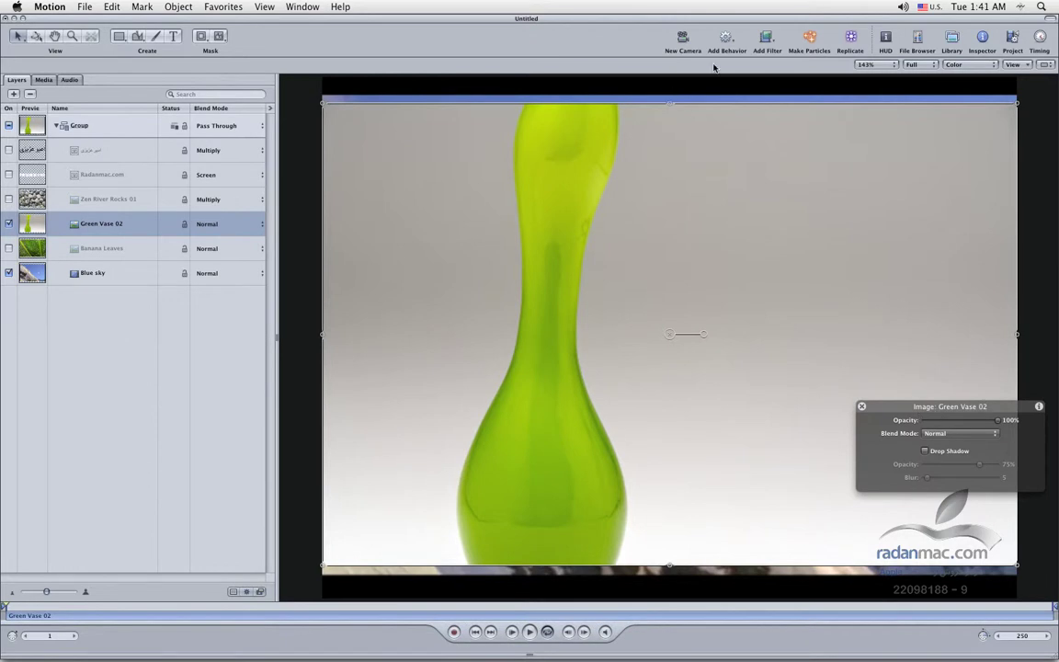
Apply a Color Correction Gamma filter to the Green Vase 02 layer and raise its Gamma to 3.31
{"action": "left_click", "coordinate": [766, 40]}
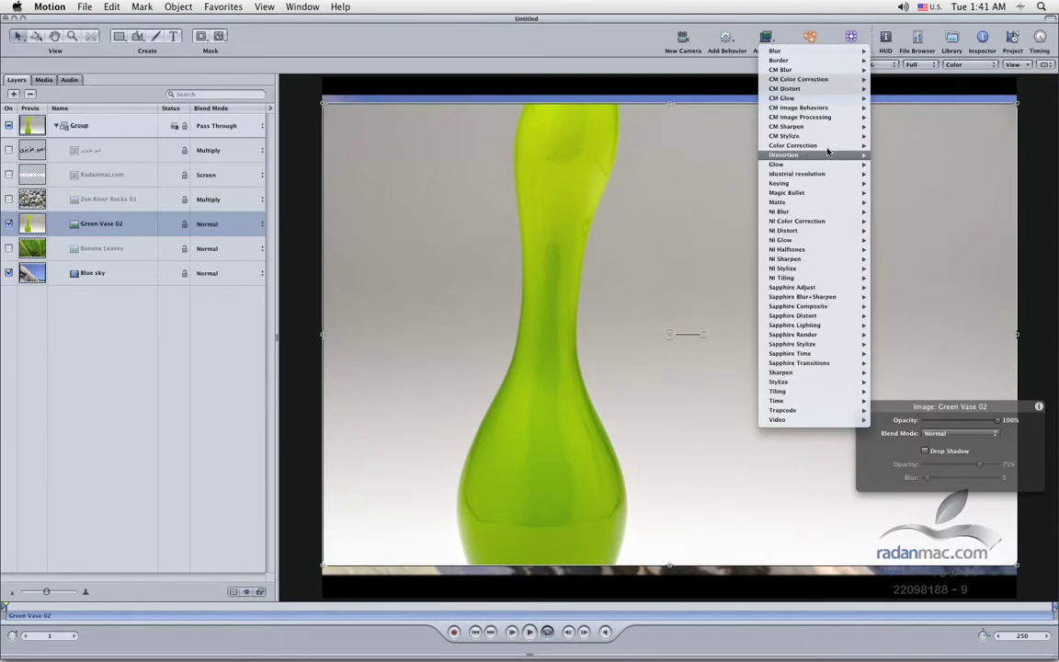
{"action": "mouse_move", "coordinate": [809, 145]}
{"action": "left_click", "coordinate": [921, 233]}
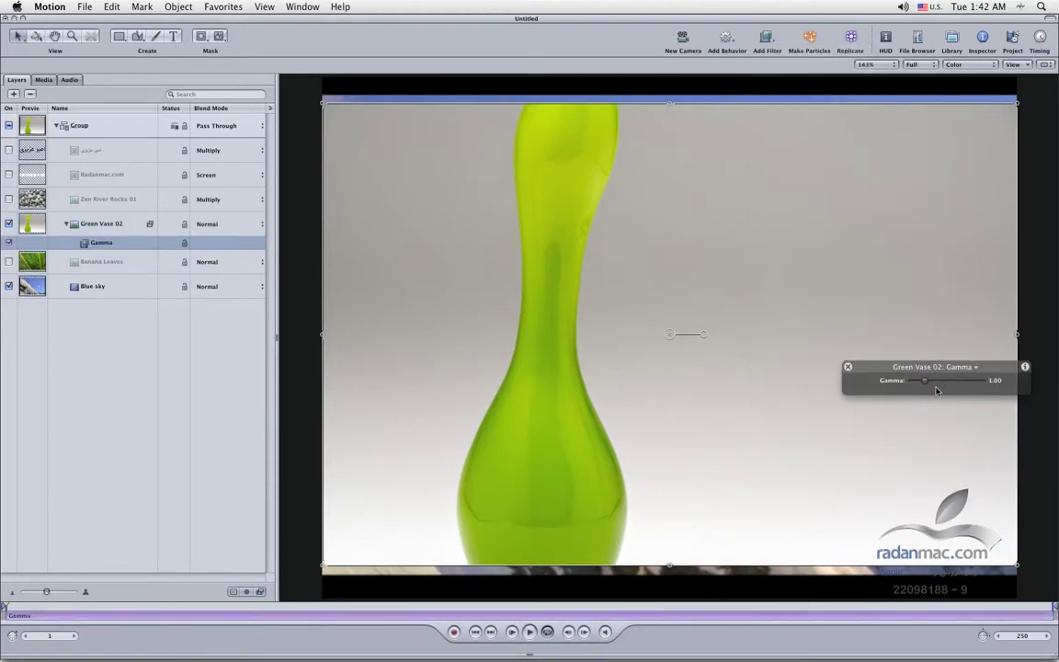
{"action": "left_click_drag", "start_coordinate": [929, 383], "coordinate": [959, 384]}
Set the Green Vase 02 layer's blend mode to Screen and lower its filter's Gamma to 0.17
{"action": "left_click", "coordinate": [220, 223]}
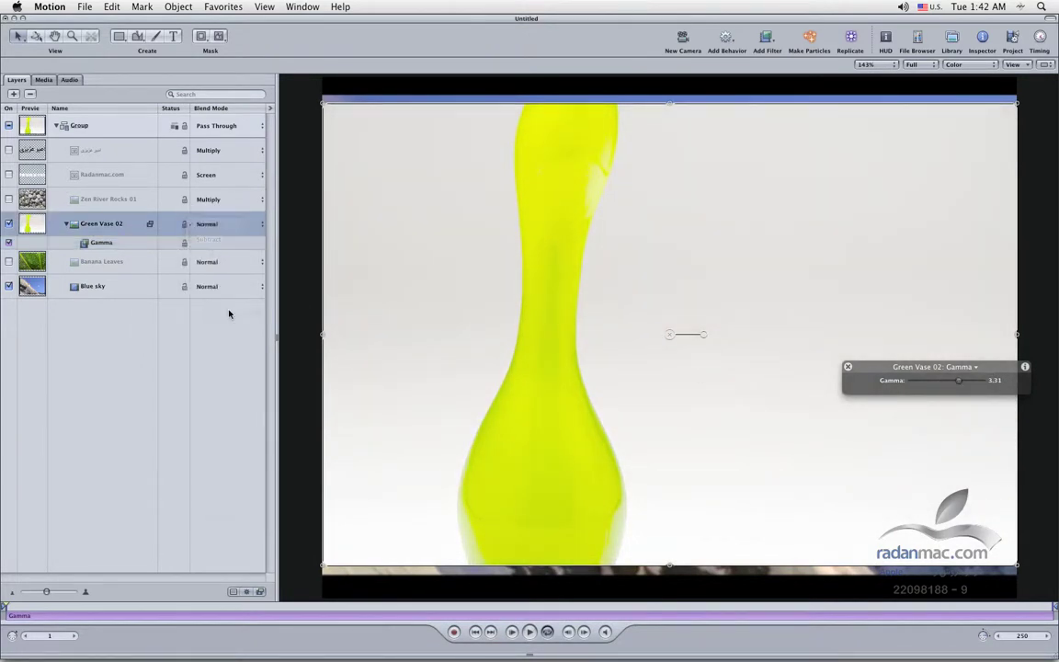
{"action": "left_click", "coordinate": [229, 313]}
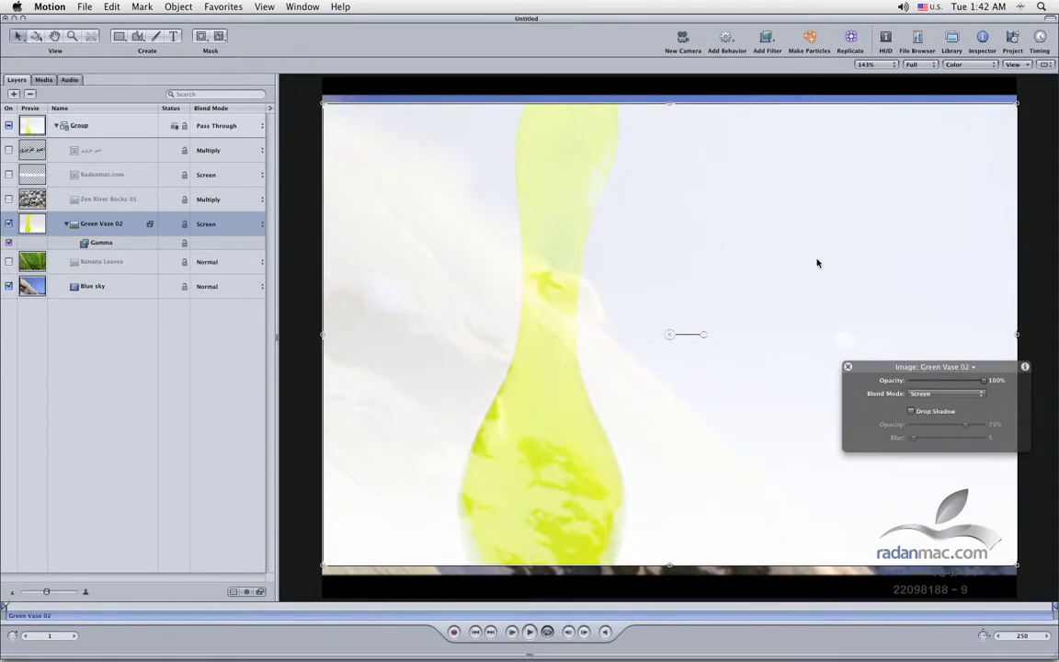
{"action": "left_click", "coordinate": [124, 244]}
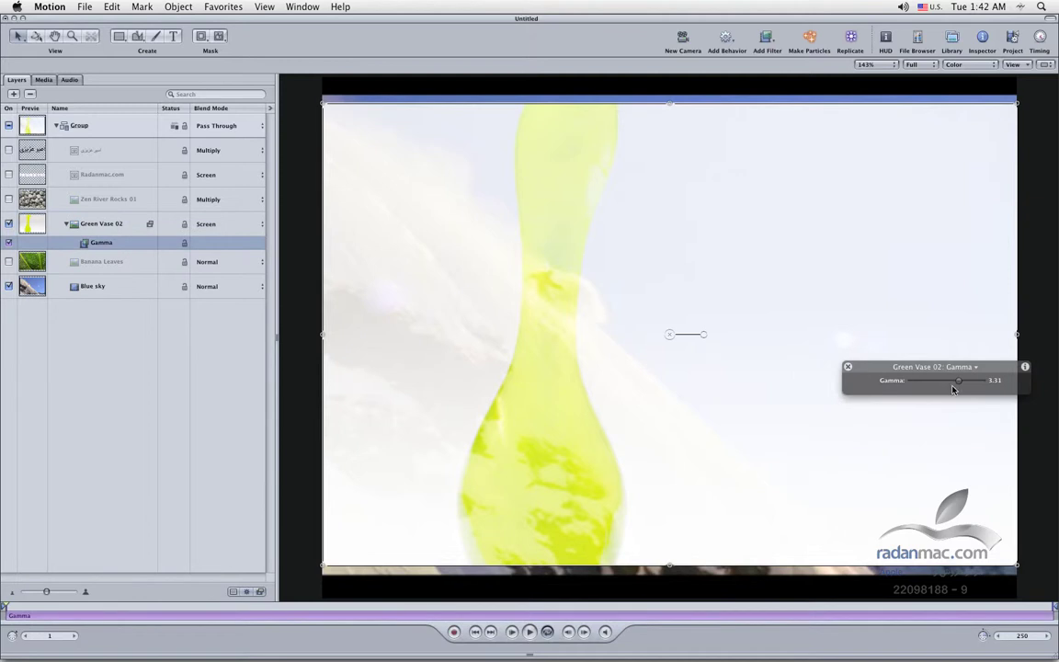
{"action": "left_click_drag", "start_coordinate": [947, 386], "coordinate": [913, 385]}
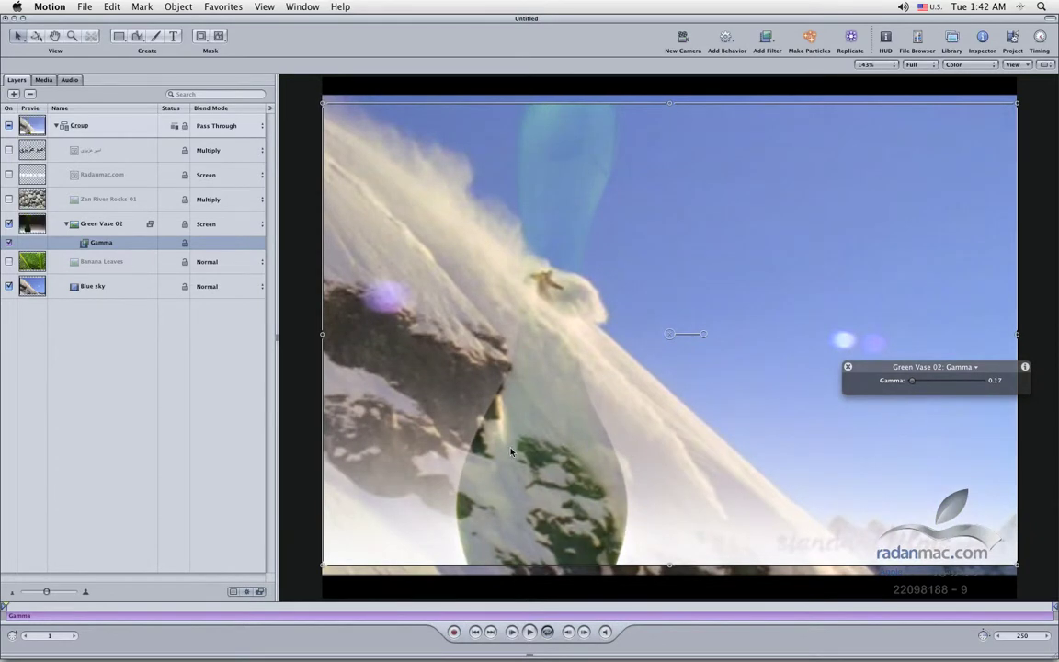
Close the floating Gamma controls, and delete the Gamma filter and the Green Vase 02 layer
{"action": "left_click", "coordinate": [848, 368]}
{"action": "double_click", "coordinate": [127, 241]}
{"action": "left_click", "coordinate": [65, 242]}
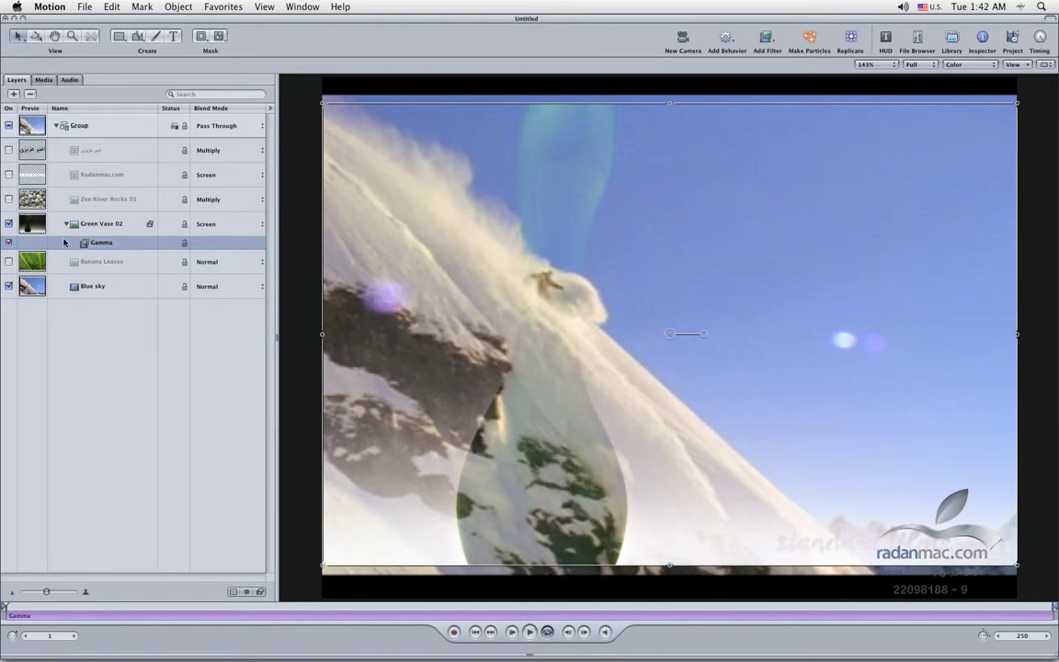
{"action": "key", "text": "Delete"}
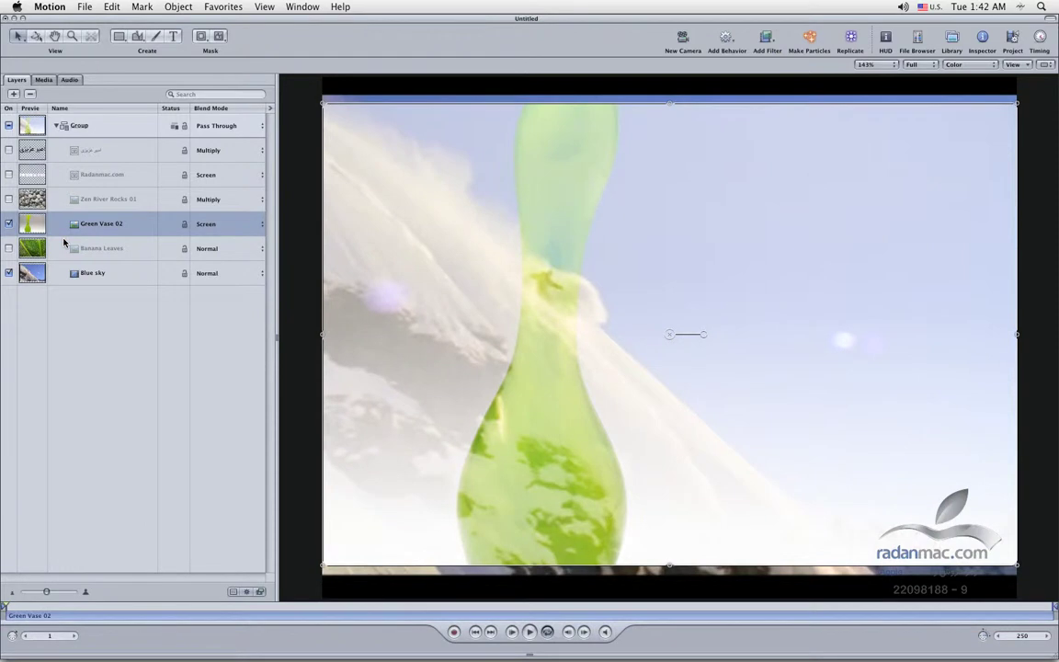
{"action": "key", "text": "Delete"}
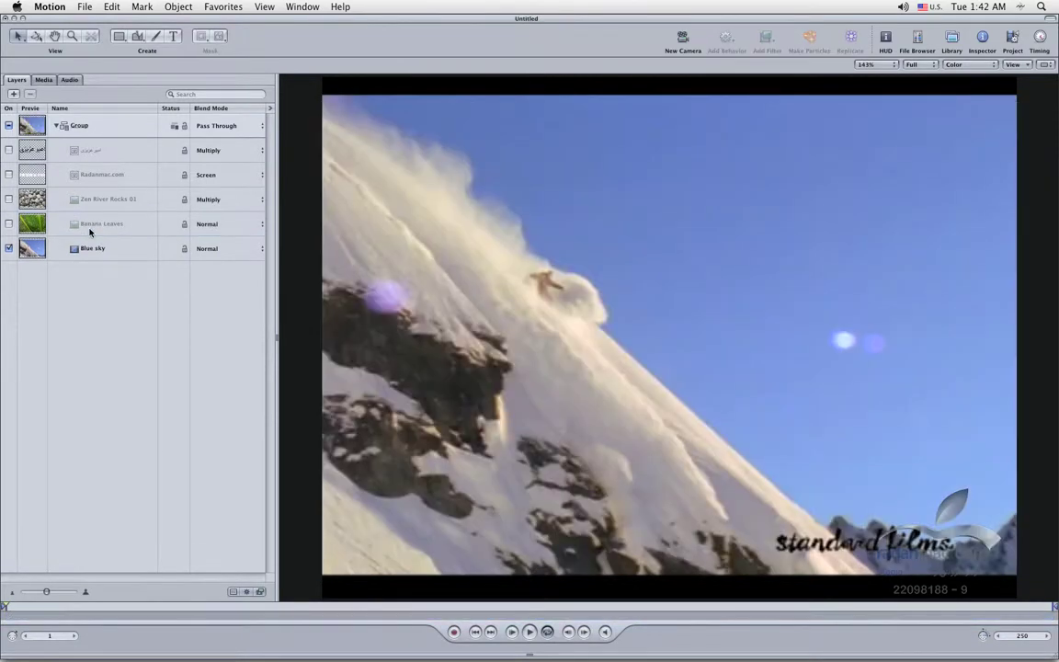